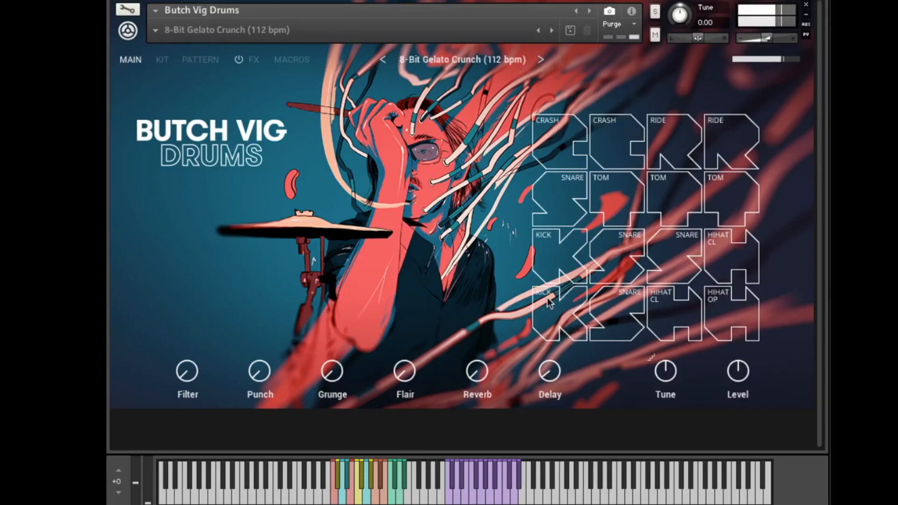
Step: Audition the kick and snare sounds of the 8-Bit Gelato Crunch kit and one of its pattern keys
{"action": "left_click", "coordinate": [357, 488]}
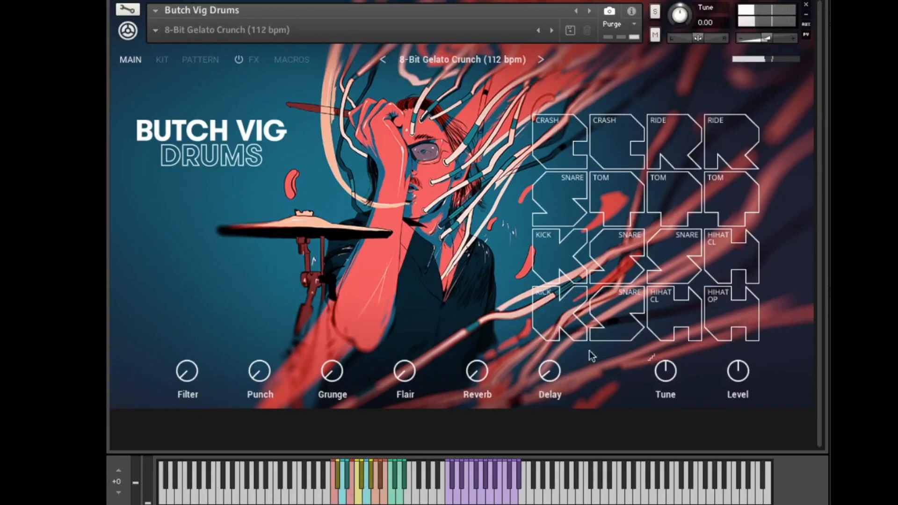
{"action": "left_click", "coordinate": [613, 301]}
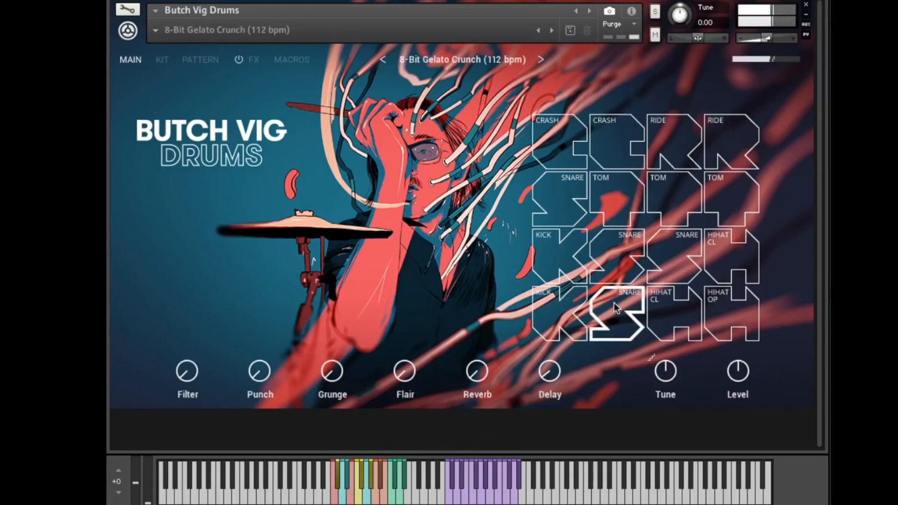
{"action": "left_click", "coordinate": [567, 316]}
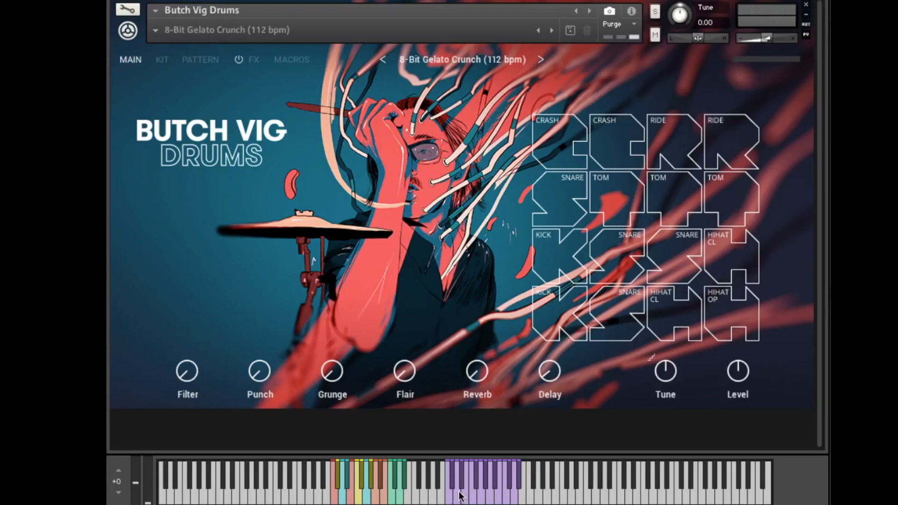
{"action": "left_click", "coordinate": [459, 496]}
Step: Audition the kits from BB Dunn (128 bpm) through Disruptor (100 bpm) and return to 8-Bit Gelato Crunch (112 bpm)
{"action": "left_click", "coordinate": [496, 64]}
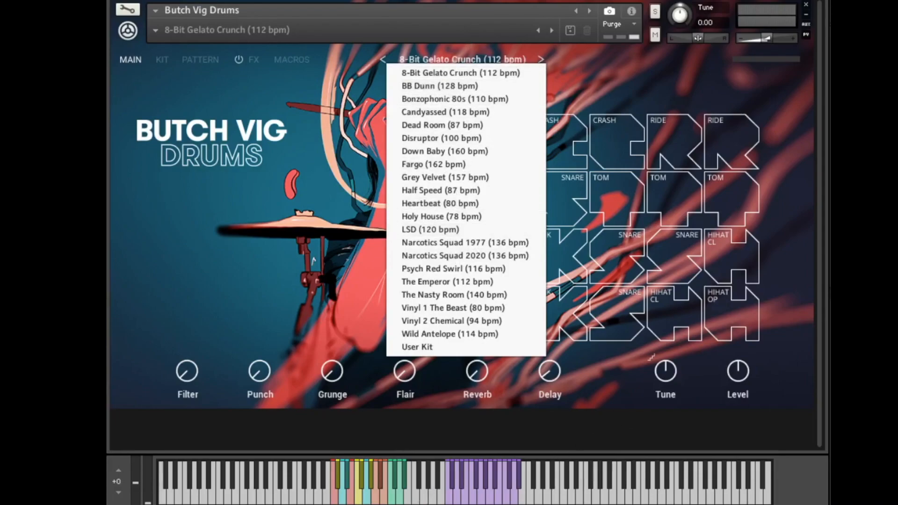
{"action": "left_click", "coordinate": [424, 85]}
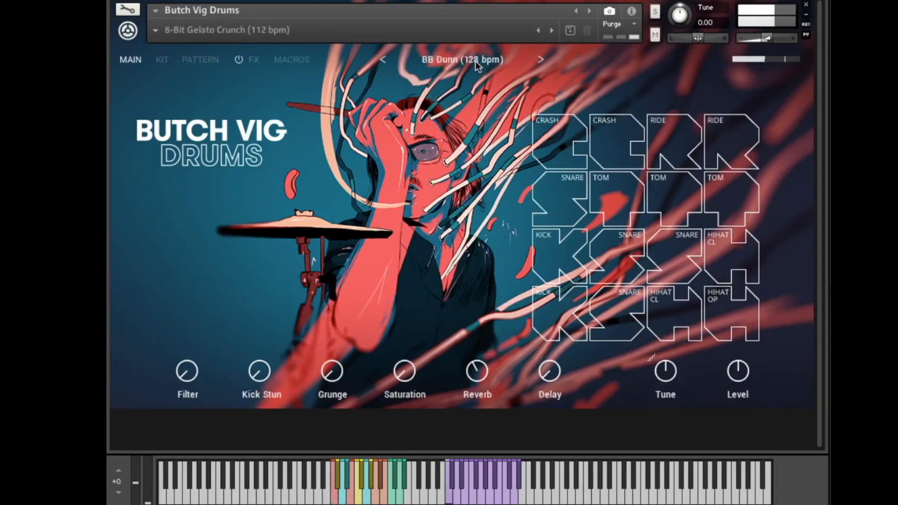
{"action": "left_click", "coordinate": [540, 60]}
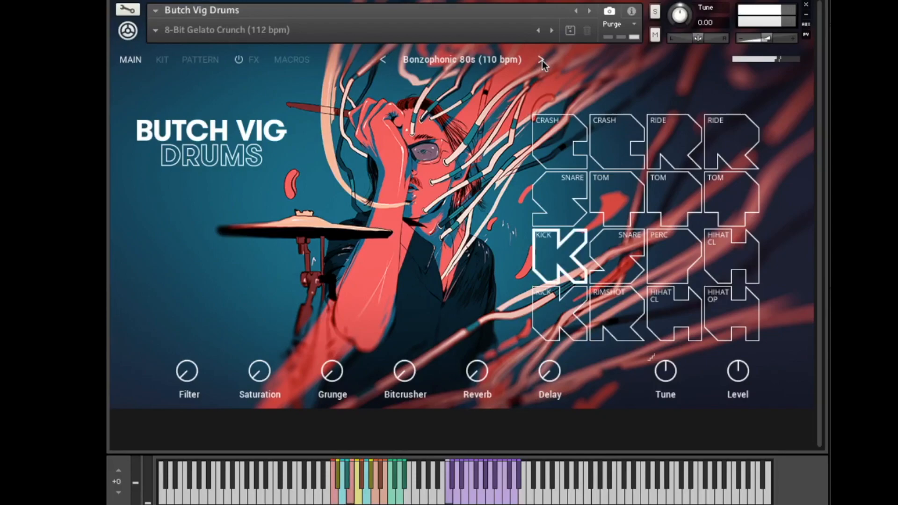
{"action": "left_click", "coordinate": [542, 60]}
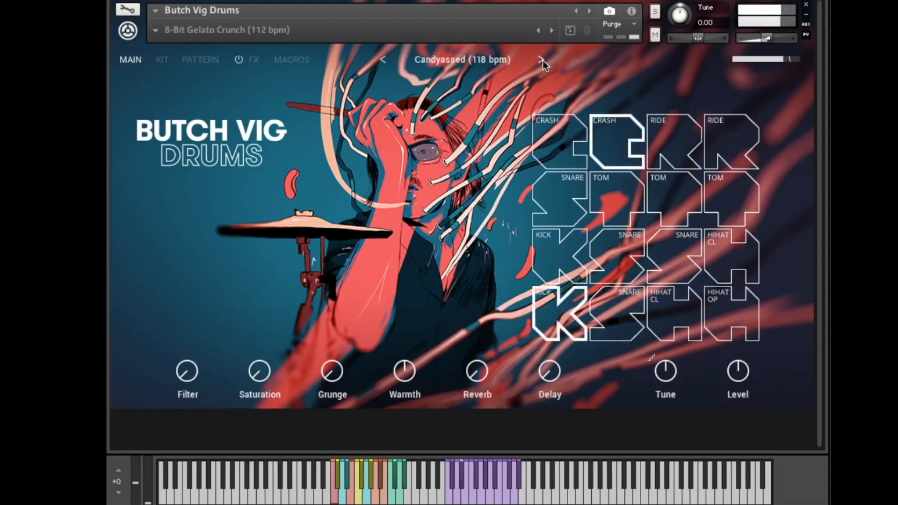
{"action": "left_click", "coordinate": [542, 60]}
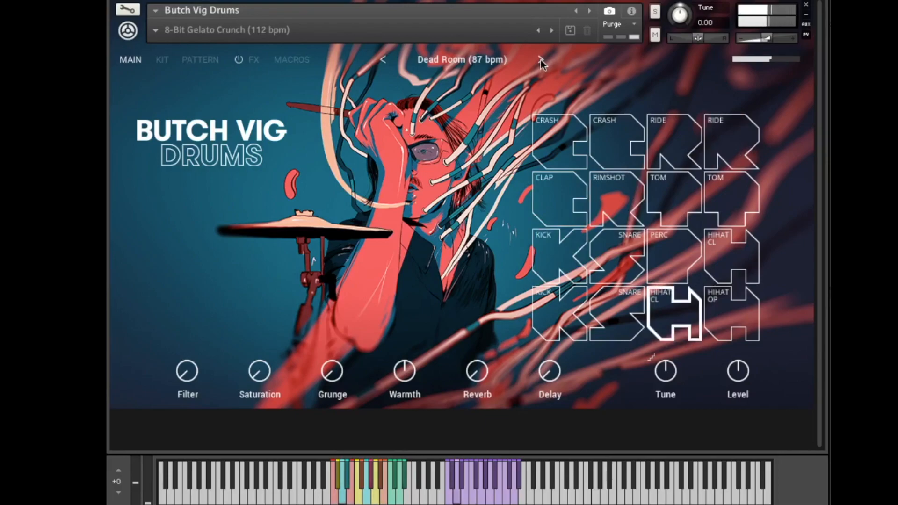
{"action": "left_click", "coordinate": [541, 60]}
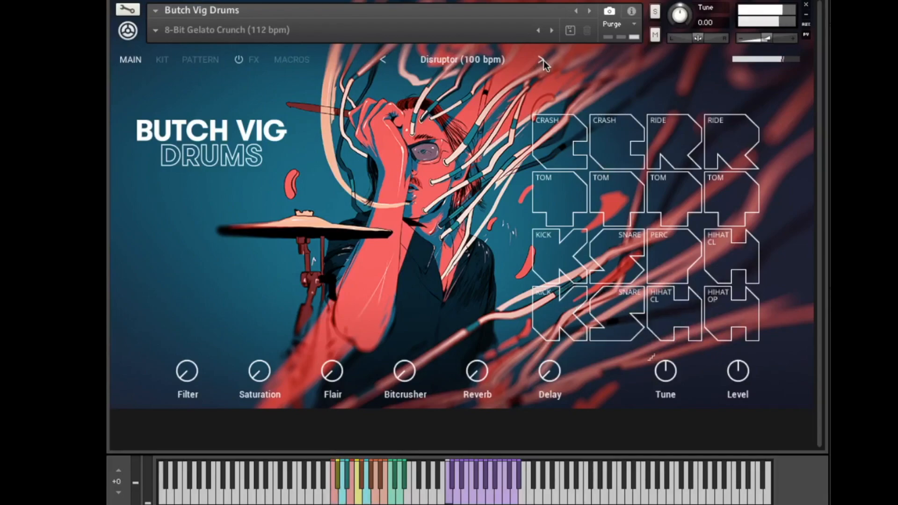
{"action": "left_click", "coordinate": [470, 60]}
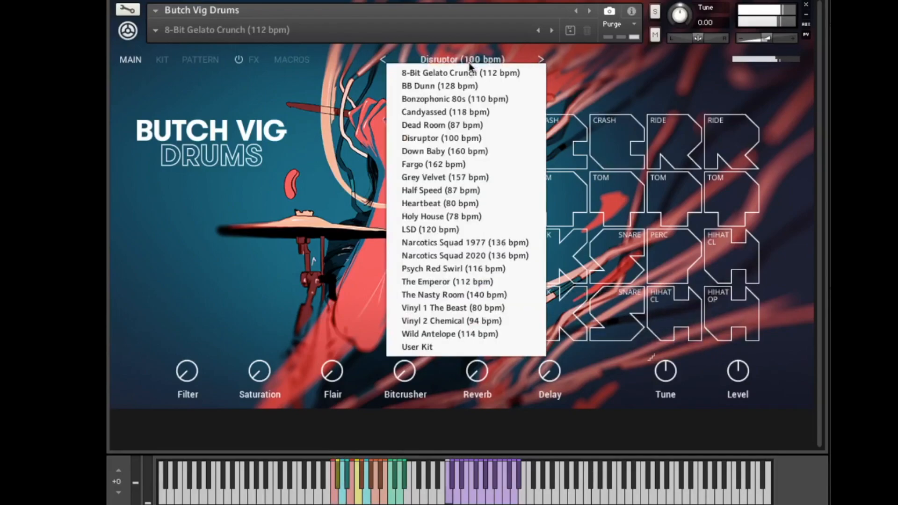
{"action": "left_click", "coordinate": [469, 74]}
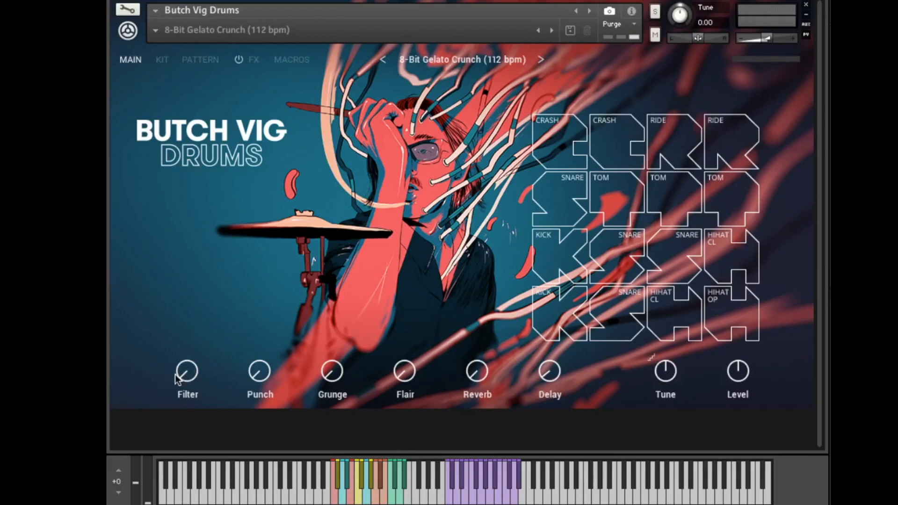
Step: Try out the main macro controls from Filter through Delay and return them to zero
{"action": "left_click_drag", "start_coordinate": [180, 380], "coordinate": [217, 404]}
{"action": "mouse_move", "coordinate": [243, 366]}
{"action": "left_mouse_down"}
{"action": "mouse_move", "coordinate": [239, 262]}
{"action": "mouse_move", "coordinate": [254, 380]}
{"action": "left_mouse_up"}
{"action": "left_click_drag", "start_coordinate": [337, 377], "coordinate": [501, 442]}
{"action": "left_click_drag", "start_coordinate": [543, 386], "coordinate": [561, 369]}
{"action": "left_click_drag", "start_coordinate": [567, 428], "coordinate": [568, 427]}
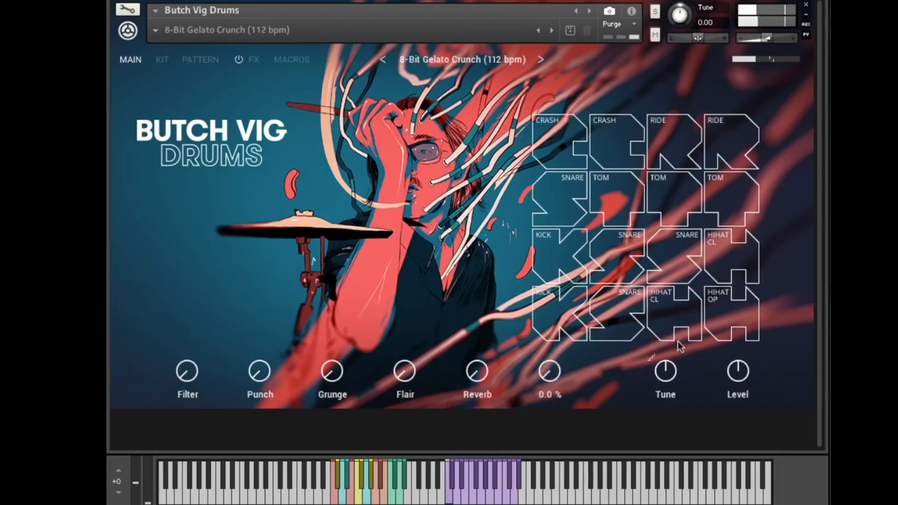
Step: Try tuning the whole kit down to -12.00 st and bring the tuning back to 0.00
{"action": "left_click_drag", "start_coordinate": [665, 370], "coordinate": [681, 408]}
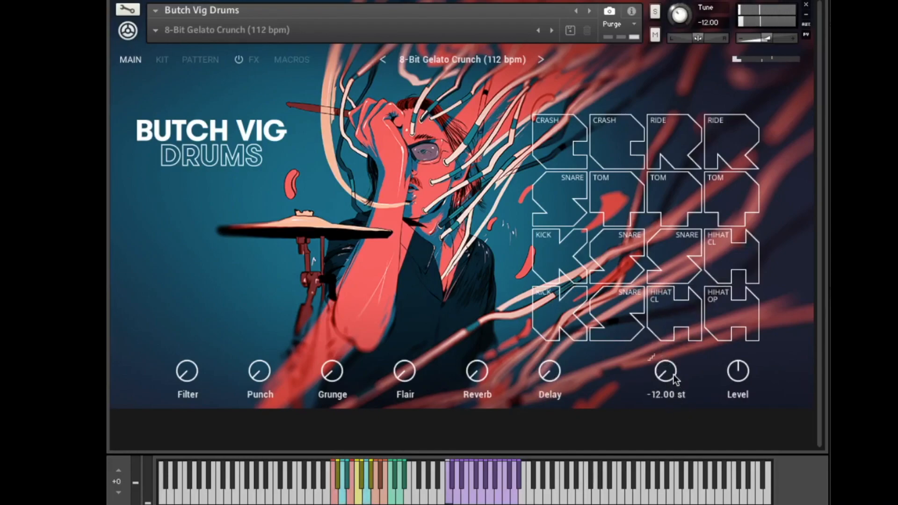
{"action": "left_click_drag", "start_coordinate": [663, 372], "coordinate": [673, 331]}
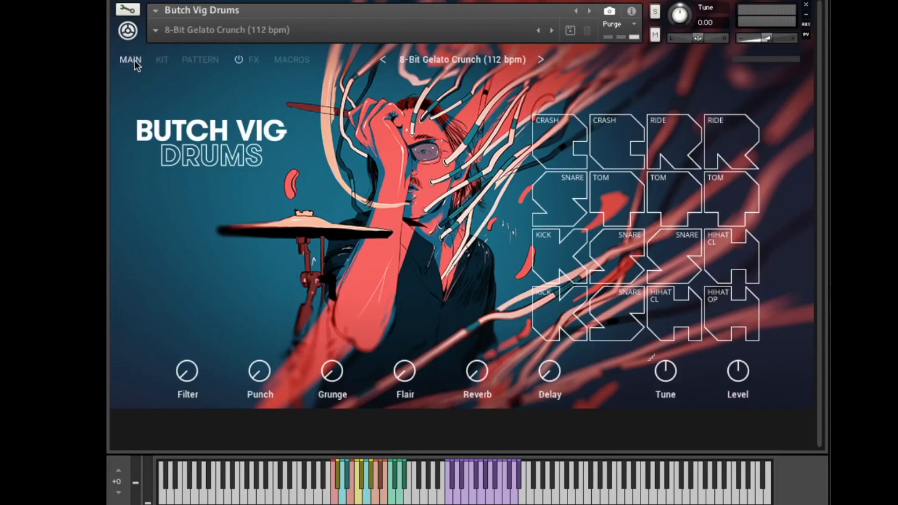
Step: Look through the instrument's Kit, Pattern, FX and Macros pages
{"action": "left_click", "coordinate": [162, 59]}
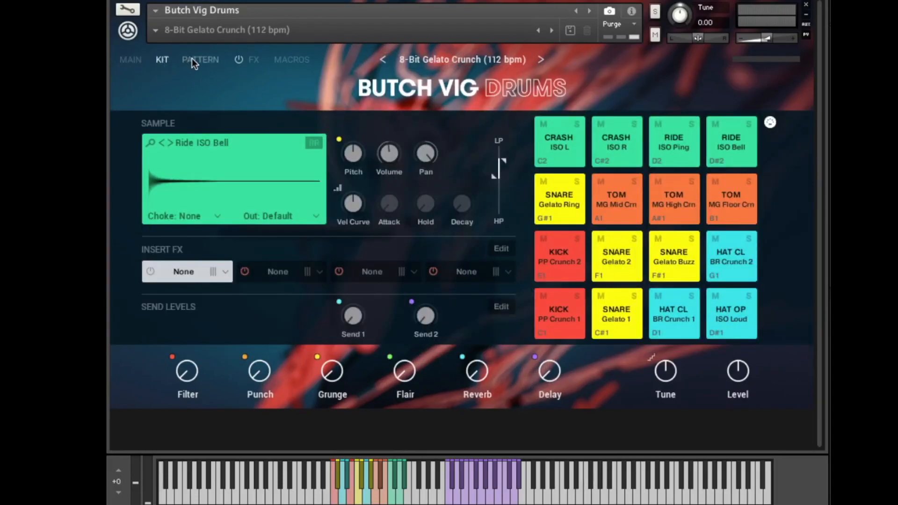
{"action": "left_click", "coordinate": [193, 59]}
{"action": "left_click", "coordinate": [162, 59]}
{"action": "left_click", "coordinate": [201, 60]}
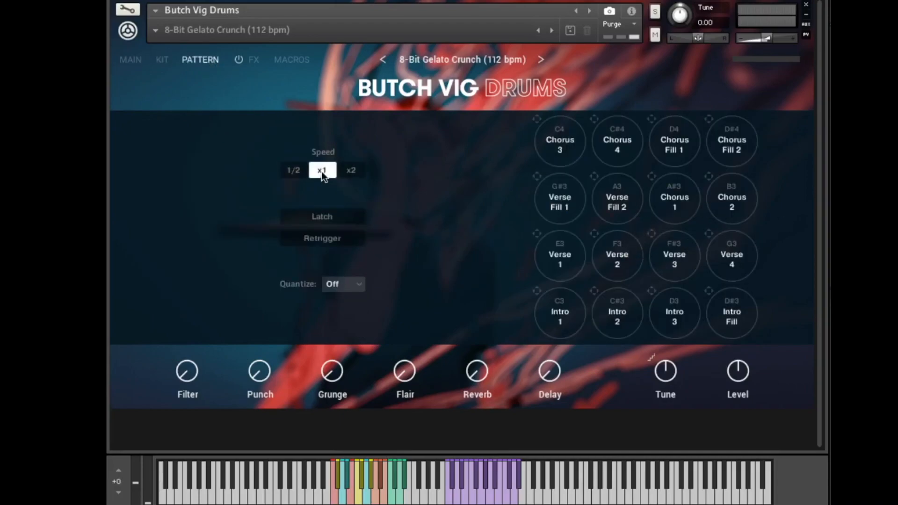
{"action": "left_click", "coordinate": [254, 62]}
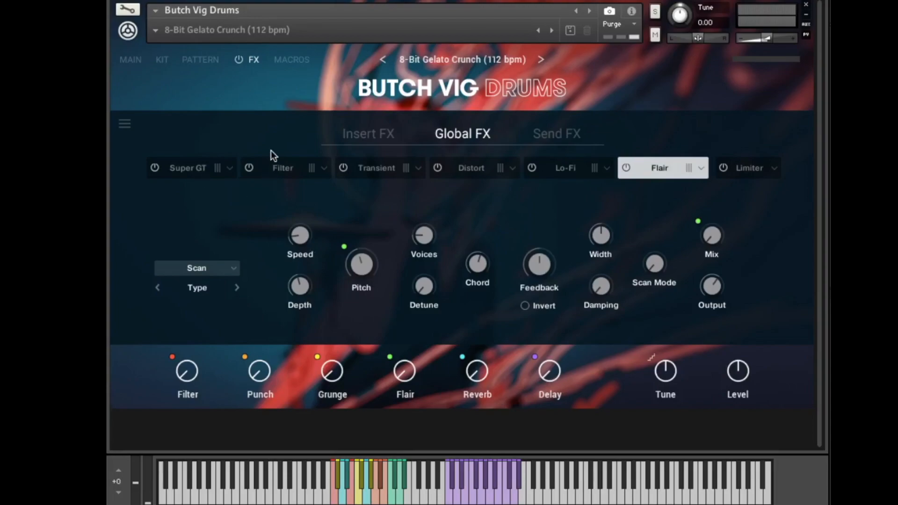
{"action": "left_click", "coordinate": [298, 60]}
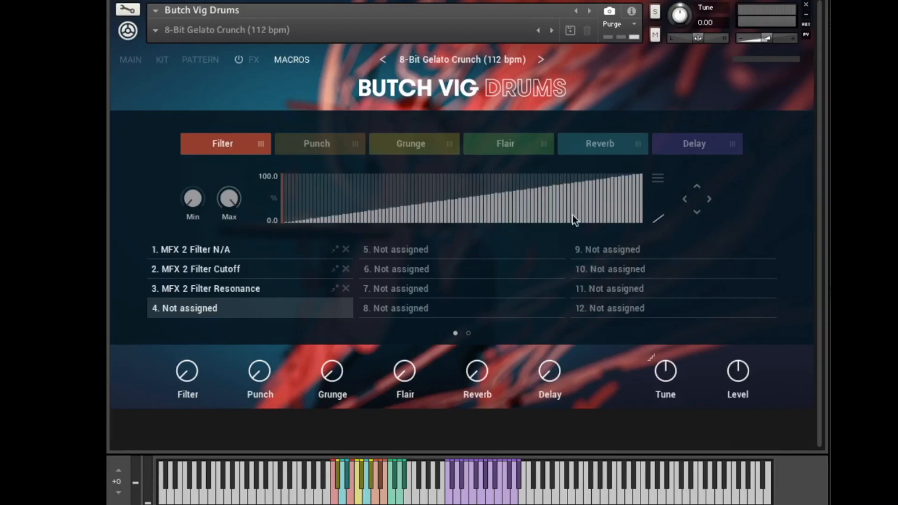
Step: Return to the Kit page and adjust the pitch of the Snare Gelato 1 sample to about 1.07 st
{"action": "left_click", "coordinate": [161, 59]}
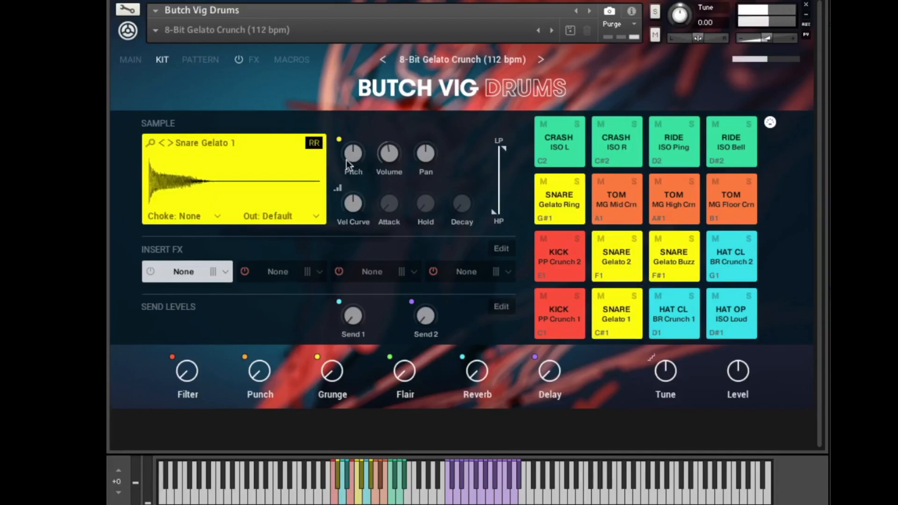
{"action": "left_click_drag", "start_coordinate": [346, 160], "coordinate": [347, 121]}
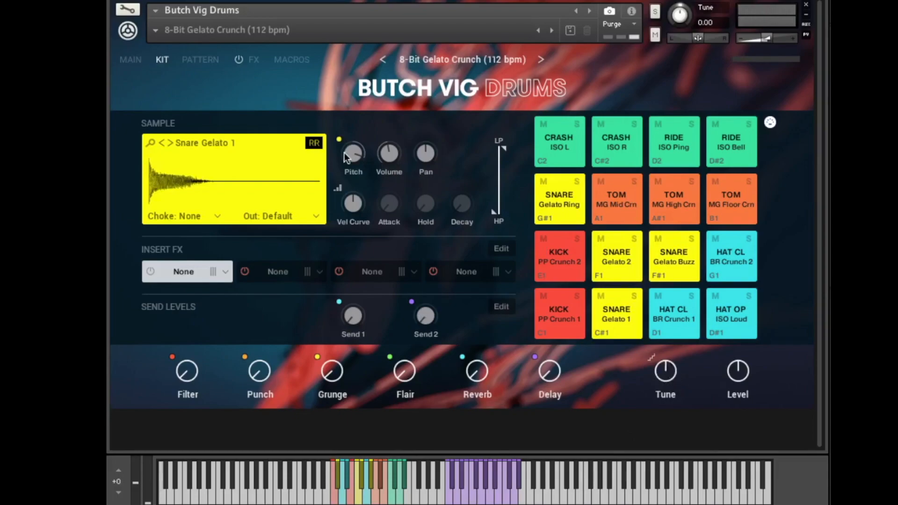
{"action": "left_click", "coordinate": [549, 333]}
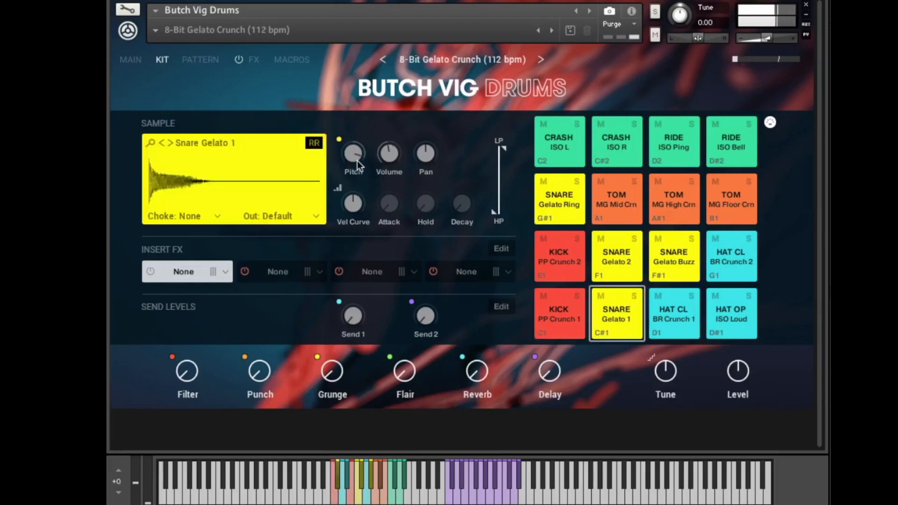
{"action": "left_click_drag", "start_coordinate": [355, 157], "coordinate": [358, 184]}
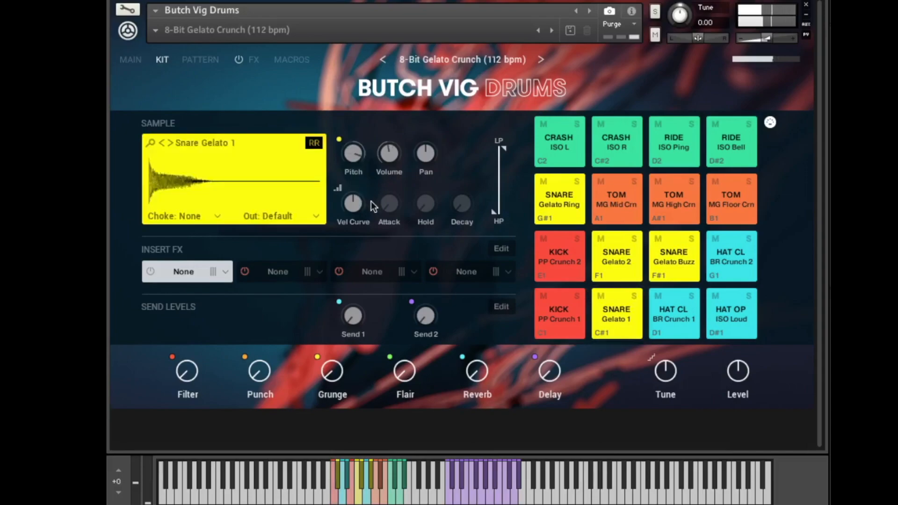
{"action": "left_click_drag", "start_coordinate": [346, 154], "coordinate": [346, 136]}
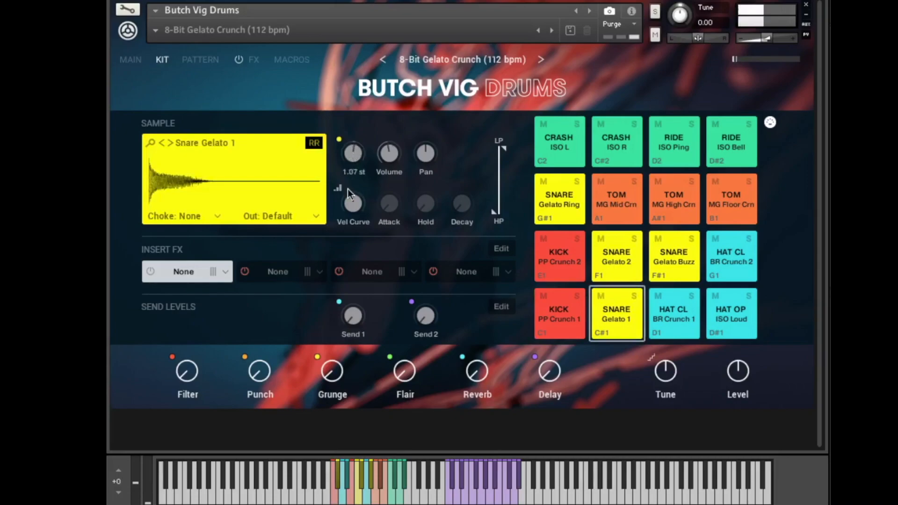
Step: Try out the volume and the low-pass and high-pass filters of Snare Gelato 1, returning them to their starting settings
{"action": "left_click_drag", "start_coordinate": [390, 128], "coordinate": [407, 153]}
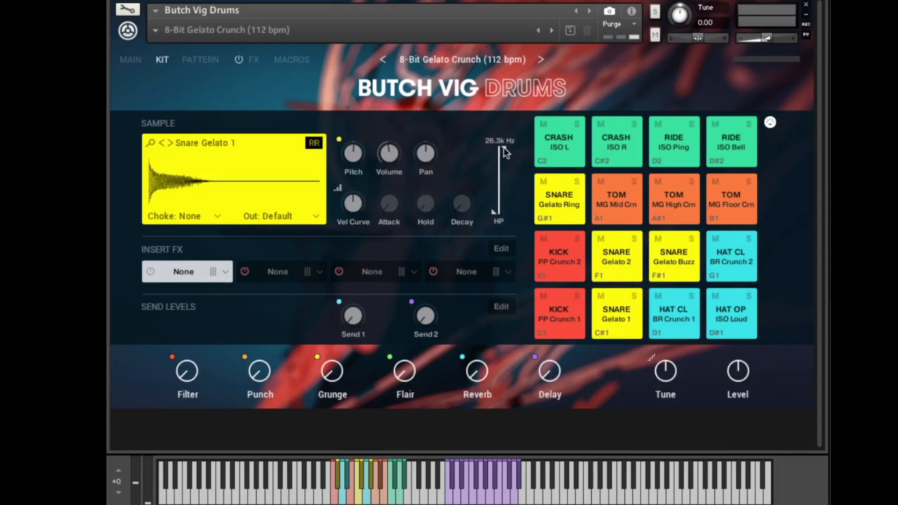
{"action": "mouse_move", "coordinate": [503, 148]}
{"action": "left_mouse_down"}
{"action": "mouse_move", "coordinate": [502, 191]}
{"action": "mouse_move", "coordinate": [501, 150]}
{"action": "left_mouse_up"}
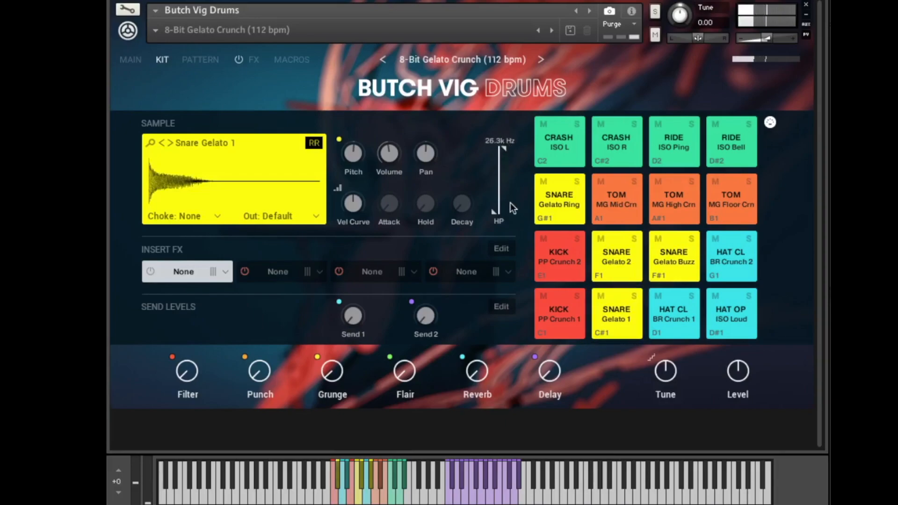
{"action": "left_click_drag", "start_coordinate": [493, 211], "coordinate": [487, 237]}
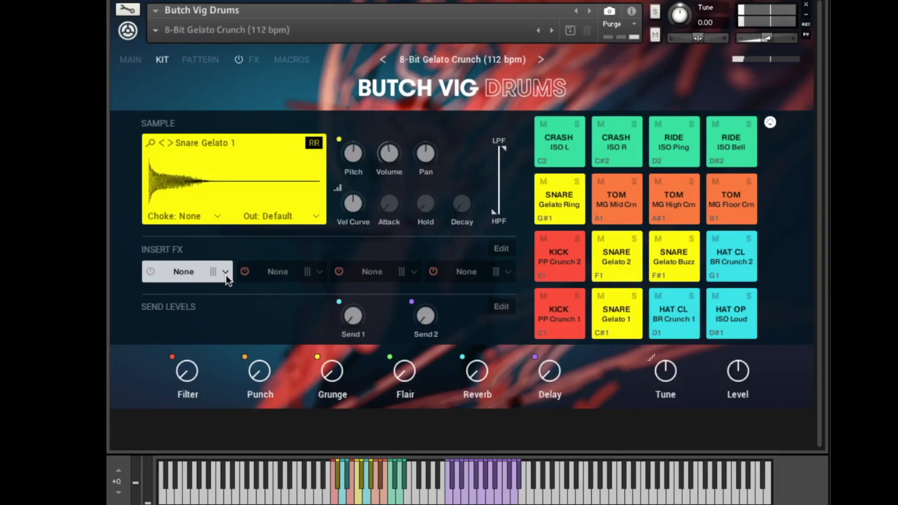
Step: Load a Distortion effect into the first insert slot of Snare Gelato 1
{"action": "left_click", "coordinate": [225, 273]}
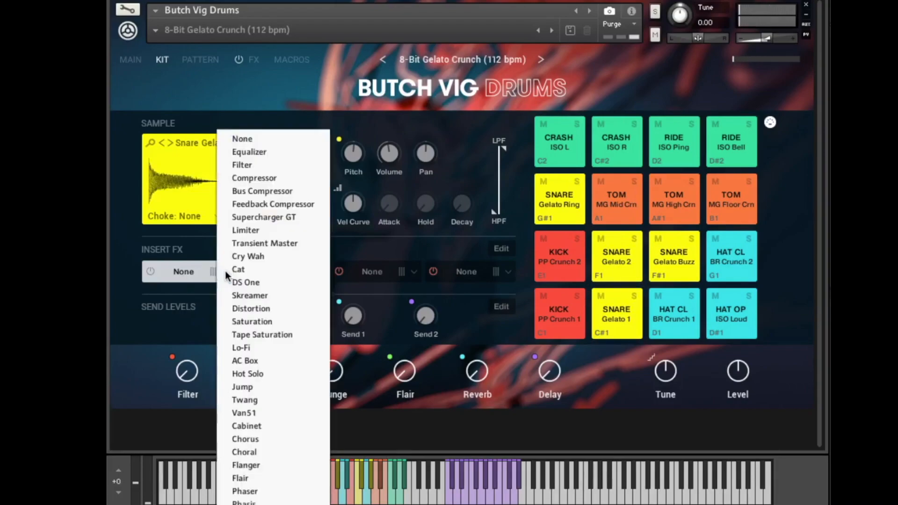
{"action": "left_click", "coordinate": [277, 305]}
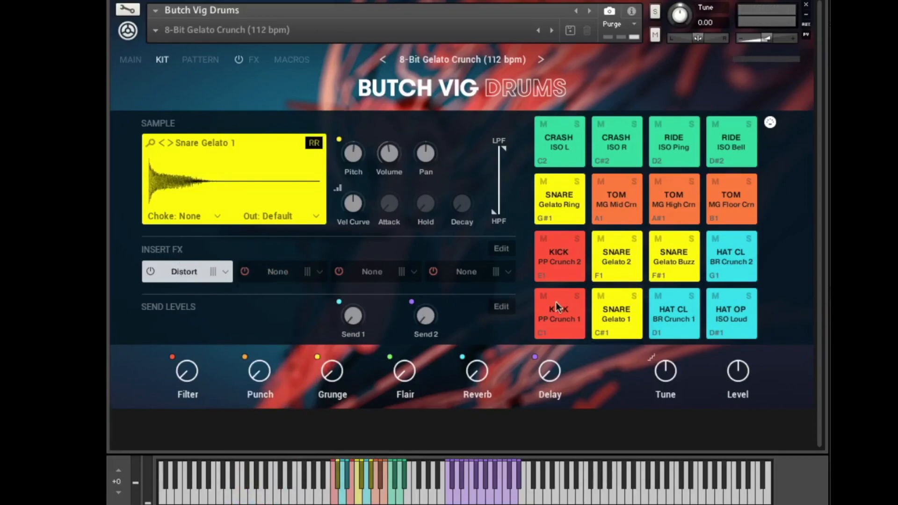
Step: Audition the Kick PP Crunch 1 pad and try its mute and solo switches
{"action": "left_click", "coordinate": [564, 317]}
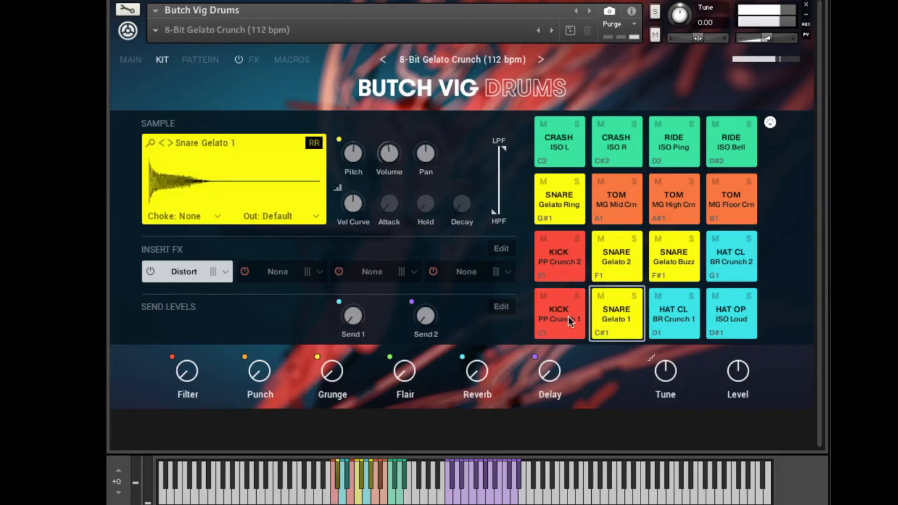
{"action": "left_click", "coordinate": [544, 296]}
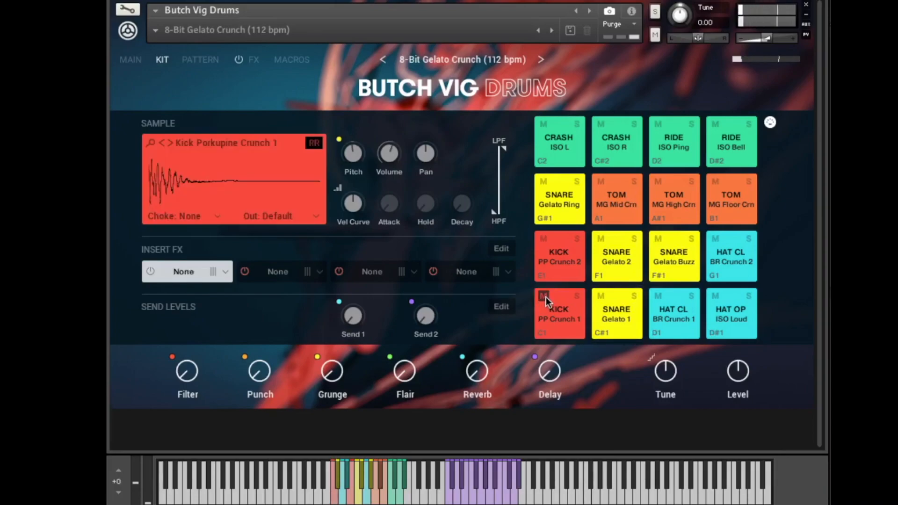
{"action": "left_click", "coordinate": [578, 297]}
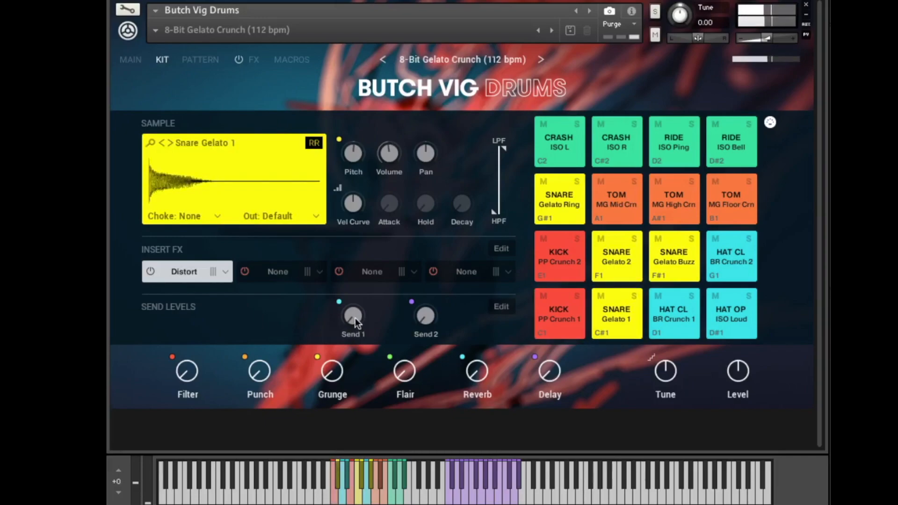
Step: Try raising the Send 1 level of Snare Gelato 1, return it to zero, and set its first insert effect to None
{"action": "left_click_drag", "start_coordinate": [355, 319], "coordinate": [372, 277]}
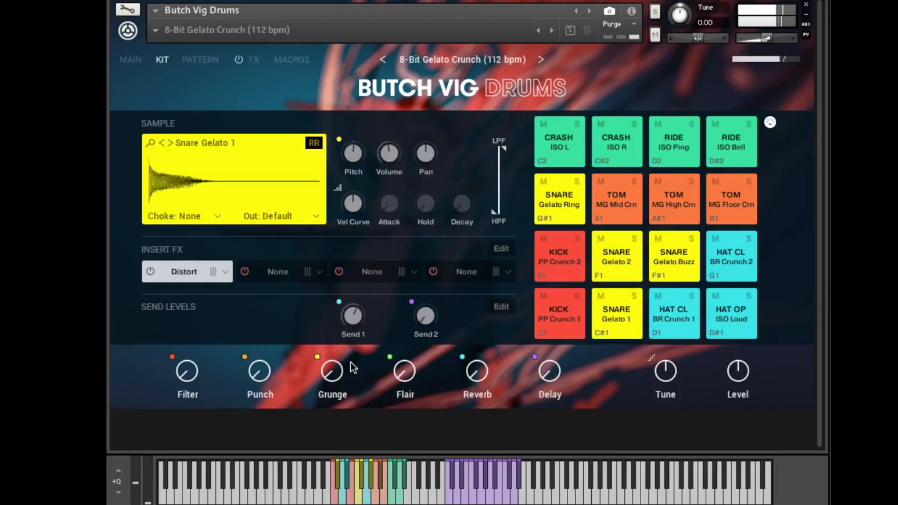
{"action": "left_click_drag", "start_coordinate": [349, 318], "coordinate": [349, 443]}
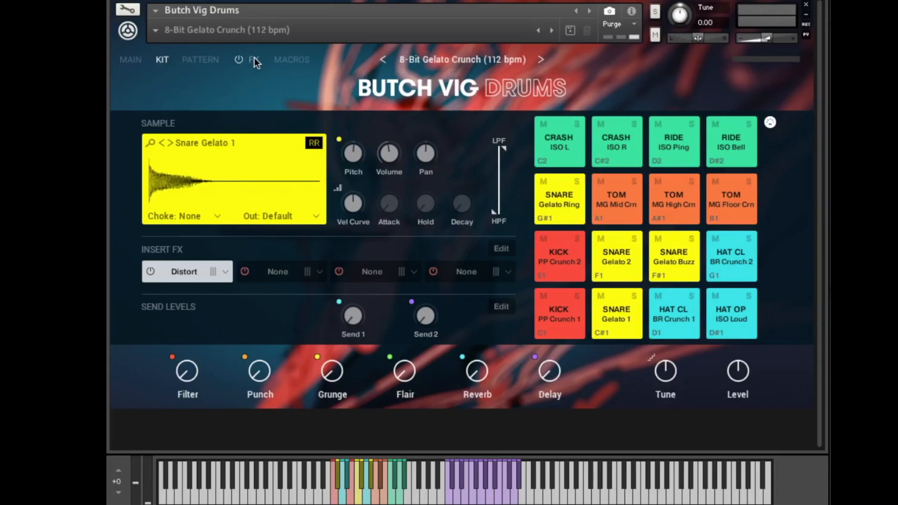
{"action": "left_click", "coordinate": [221, 269]}
{"action": "left_click", "coordinate": [271, 141]}
Step: Show the kit's patterns and audition the Chorus 3 pattern
{"action": "left_click", "coordinate": [202, 60]}
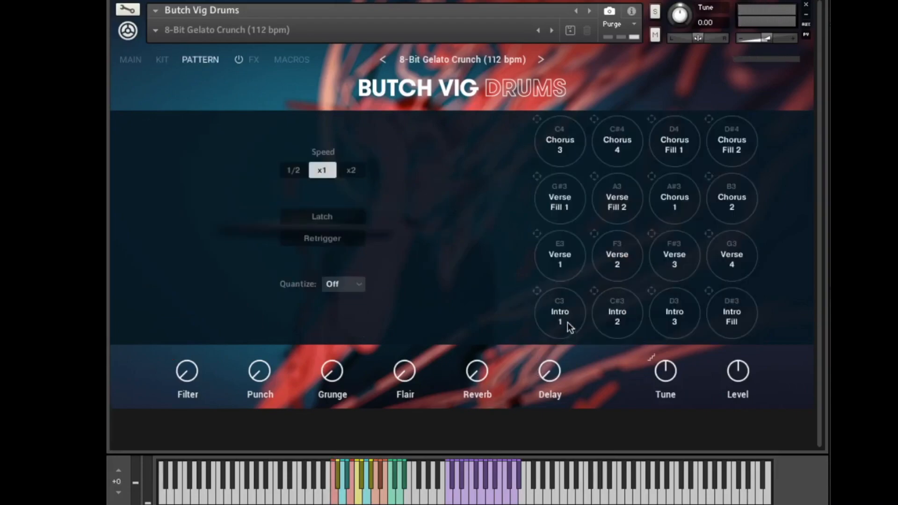
{"action": "left_click", "coordinate": [538, 120]}
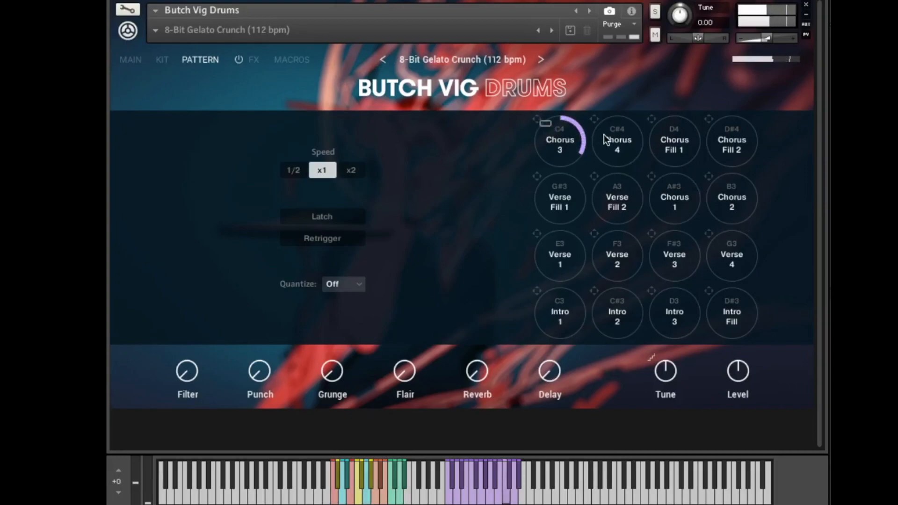
Step: Audition the Chorus 4, Chorus Fill 1, Chorus 1, Chorus 2 and Verse 4 patterns
{"action": "left_click", "coordinate": [594, 121]}
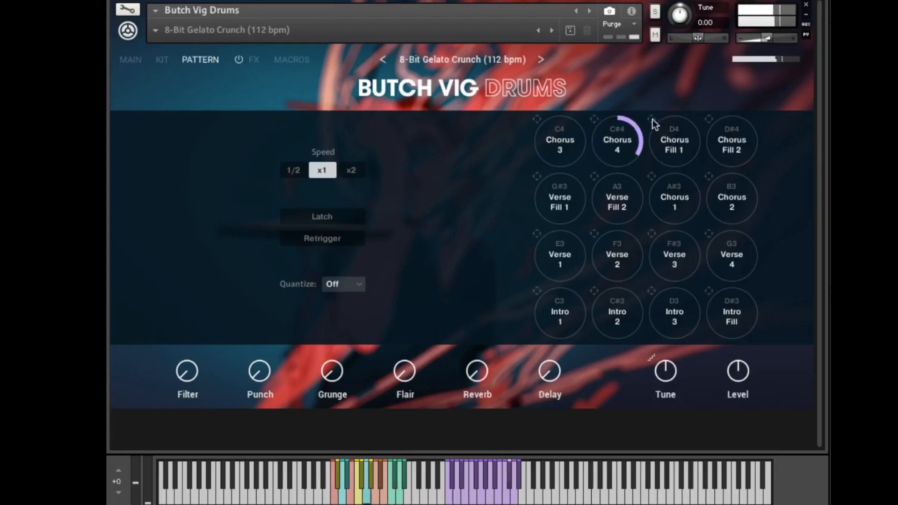
{"action": "left_click", "coordinate": [668, 144]}
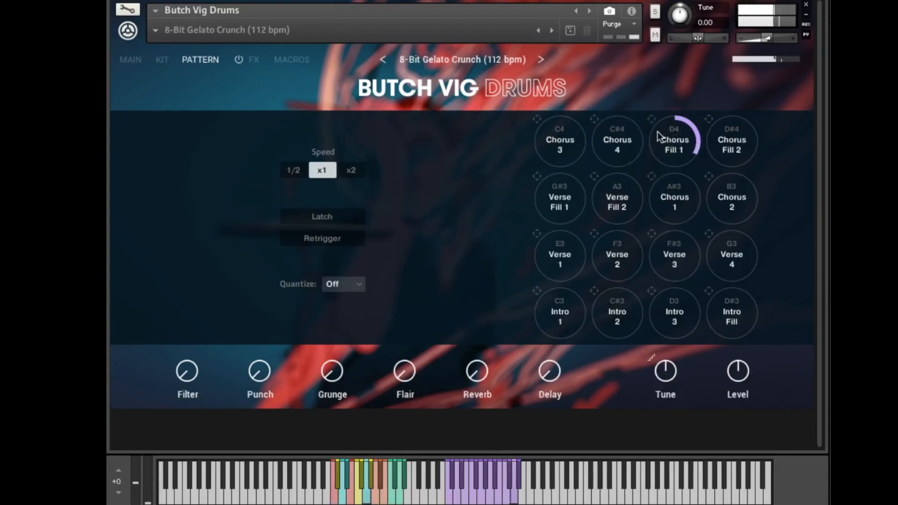
{"action": "left_click", "coordinate": [653, 177]}
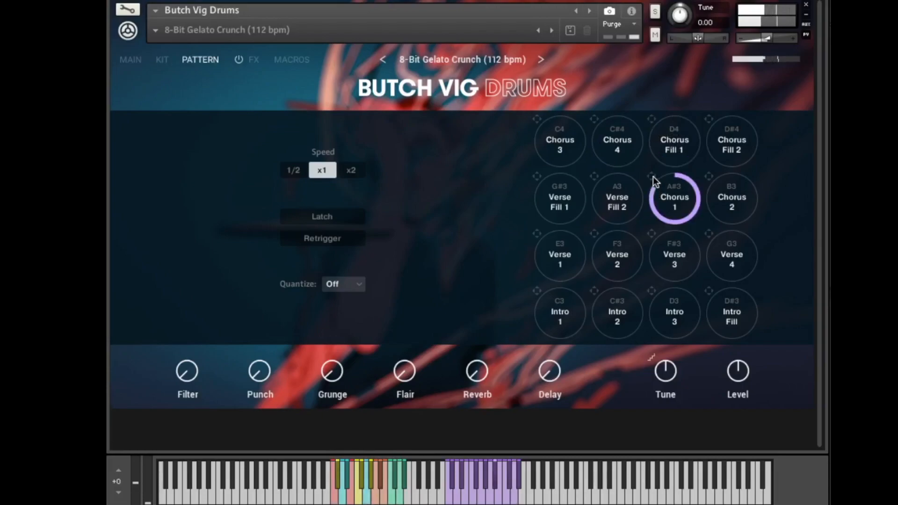
{"action": "left_click", "coordinate": [710, 176]}
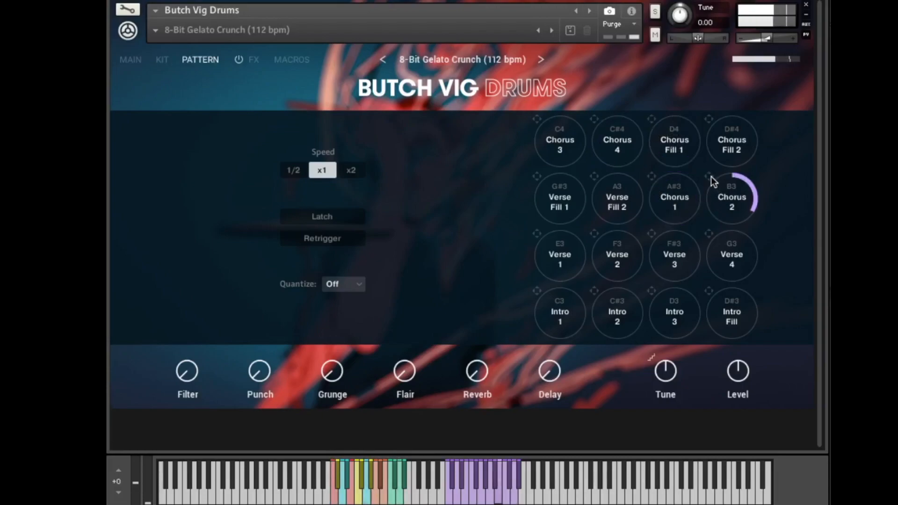
{"action": "left_click", "coordinate": [711, 231]}
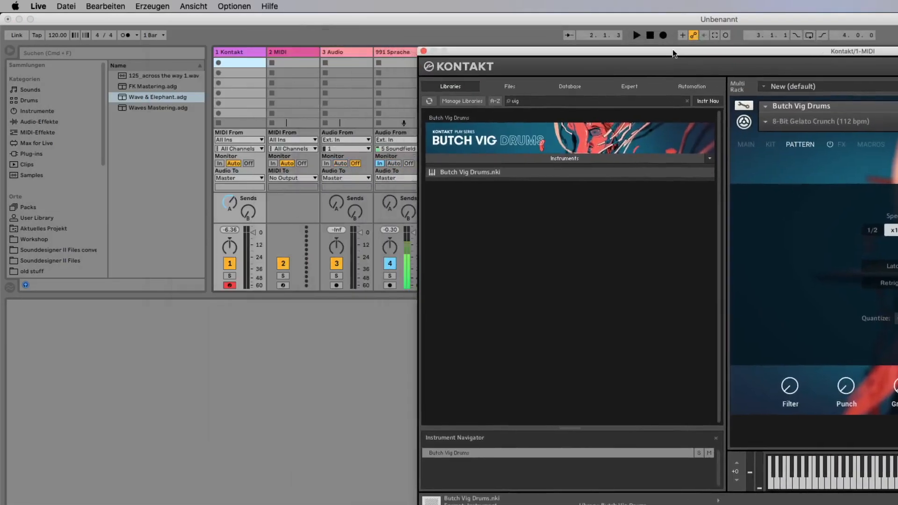
Step: Switch to Live, place a drum pattern from Kontakt in the first clip slot of track 1 Kontakt, and launch it
{"action": "left_click_drag", "start_coordinate": [673, 53], "coordinate": [617, 27]}
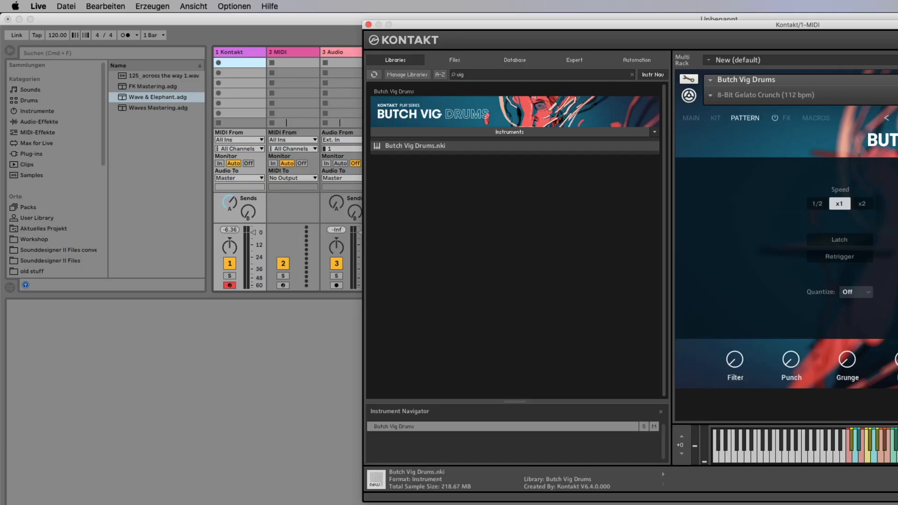
{"action": "left_click_drag", "start_coordinate": [715, 257], "coordinate": [239, 70]}
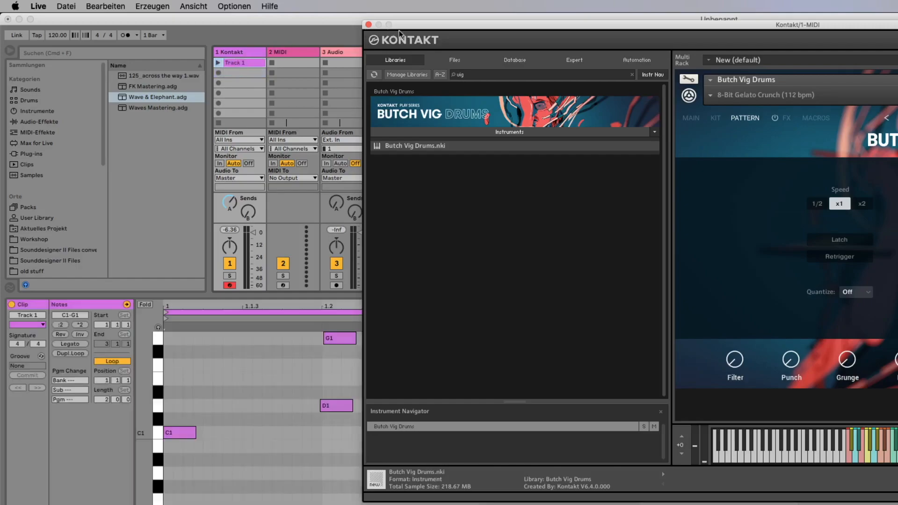
{"action": "left_click_drag", "start_coordinate": [426, 29], "coordinate": [748, 37]}
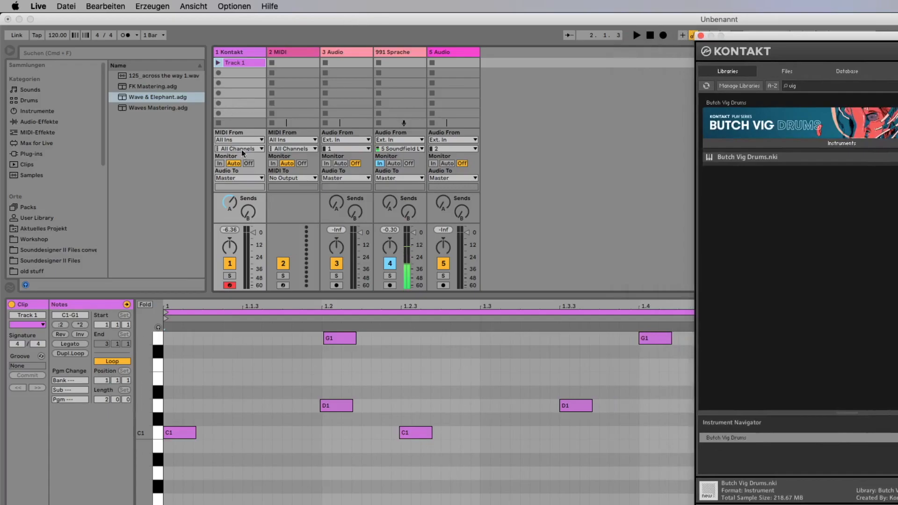
{"action": "left_click", "coordinate": [217, 63]}
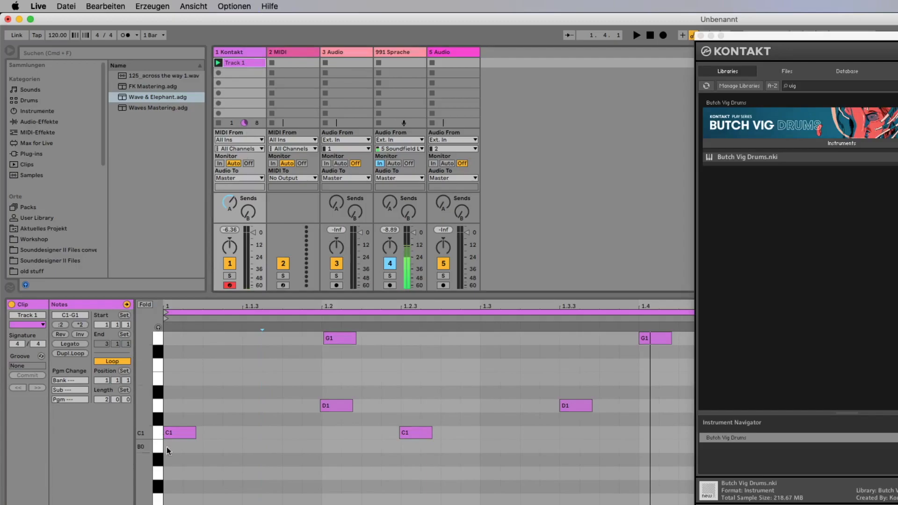
Step: Add a D#1 note at 1.1.3 in the Track 1 clip and play the edited pattern
{"action": "double_click", "coordinate": [192, 446]}
{"action": "left_click_drag", "start_coordinate": [192, 446], "coordinate": [261, 392]}
{"action": "key", "text": "space"}
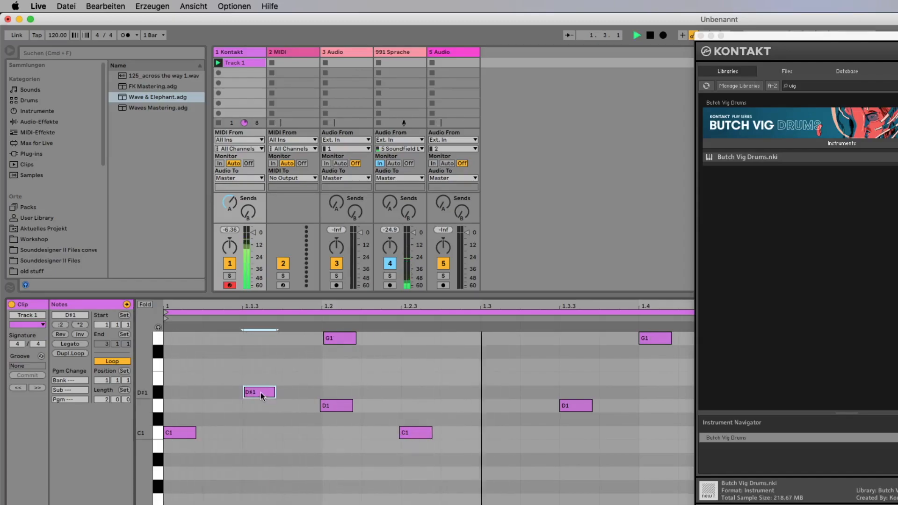
{"action": "key", "text": "space"}
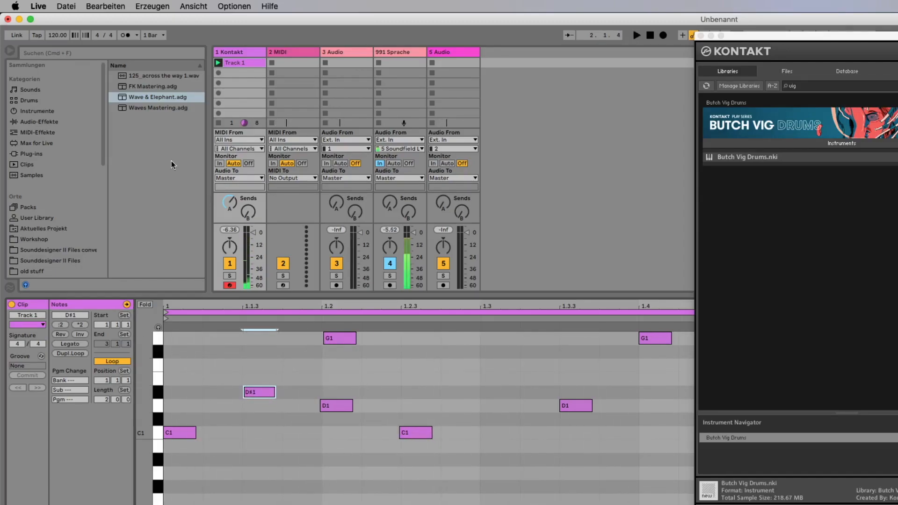
Step: Bring the Kontakt window back into view, try the x2 and 1/2 pattern speeds, and return the speed to x1
{"action": "left_click_drag", "start_coordinate": [797, 40], "coordinate": [127, 21]}
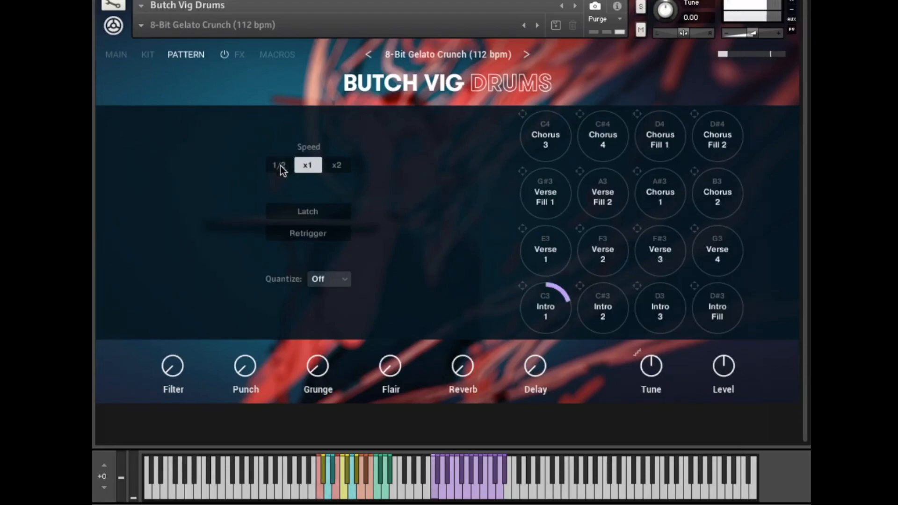
{"action": "left_click", "coordinate": [338, 165]}
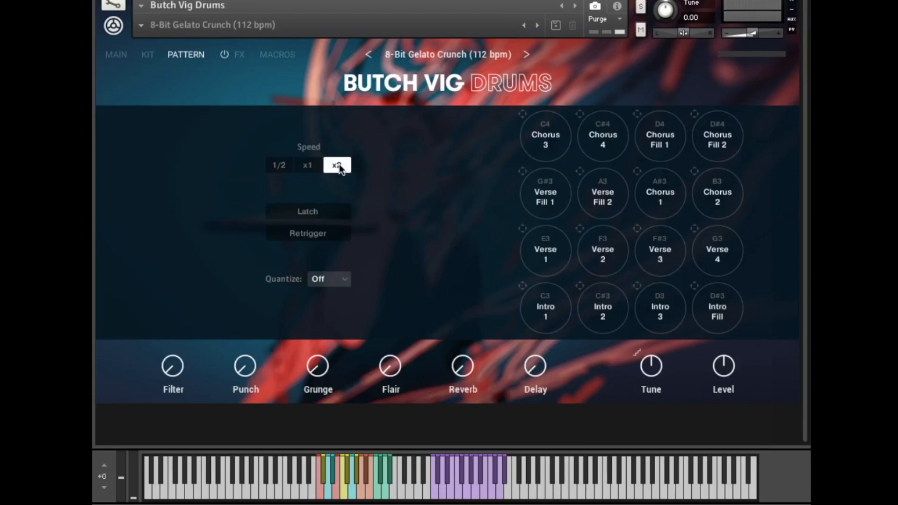
{"action": "left_click", "coordinate": [286, 165]}
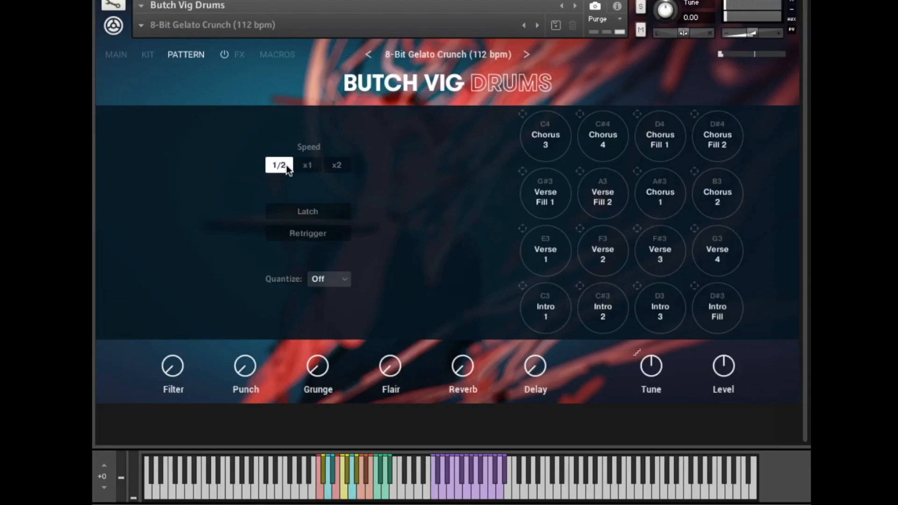
{"action": "left_click", "coordinate": [309, 166]}
{"action": "left_click", "coordinate": [330, 167]}
{"action": "left_click", "coordinate": [312, 167]}
{"action": "left_click", "coordinate": [287, 165]}
{"action": "left_click", "coordinate": [307, 165]}
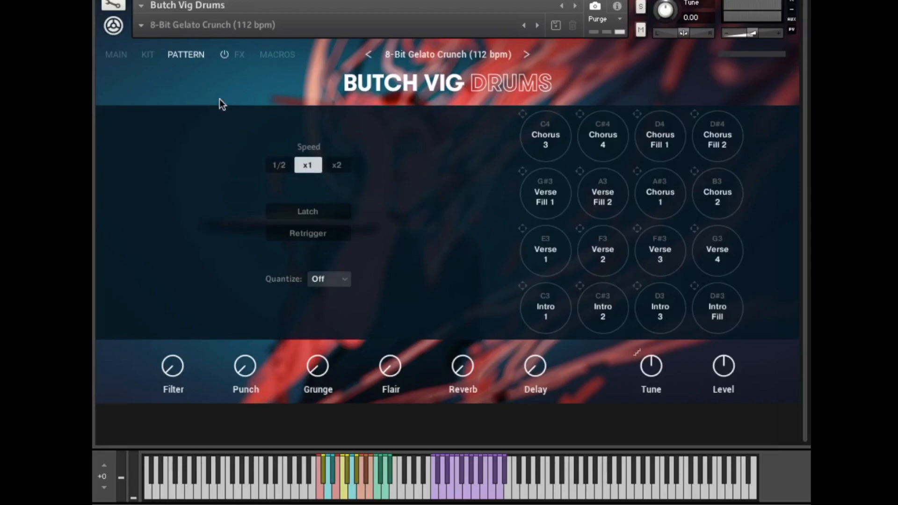
Step: Examine the kit's Insert FX, Global FX and Send FX sections, ending on Global FX
{"action": "left_click", "coordinate": [240, 49]}
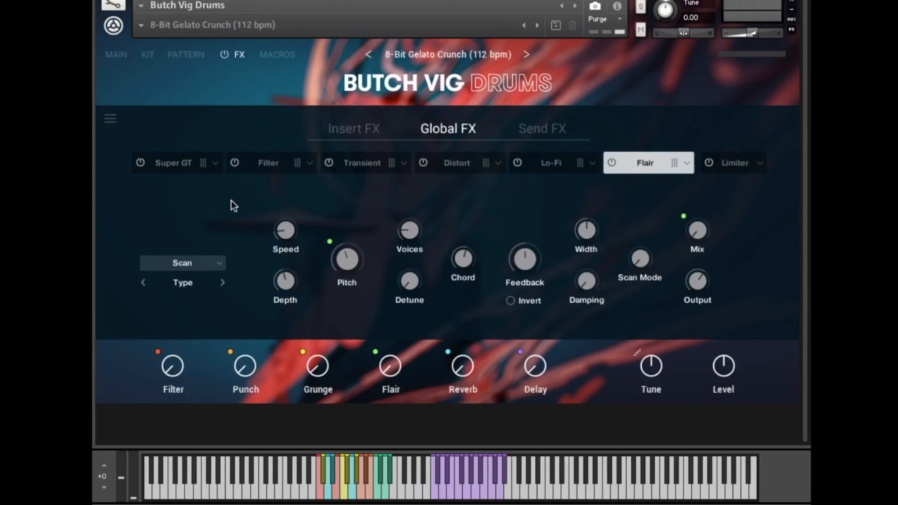
{"action": "left_click", "coordinate": [365, 130]}
{"action": "left_click", "coordinate": [428, 131]}
{"action": "left_click", "coordinate": [531, 124]}
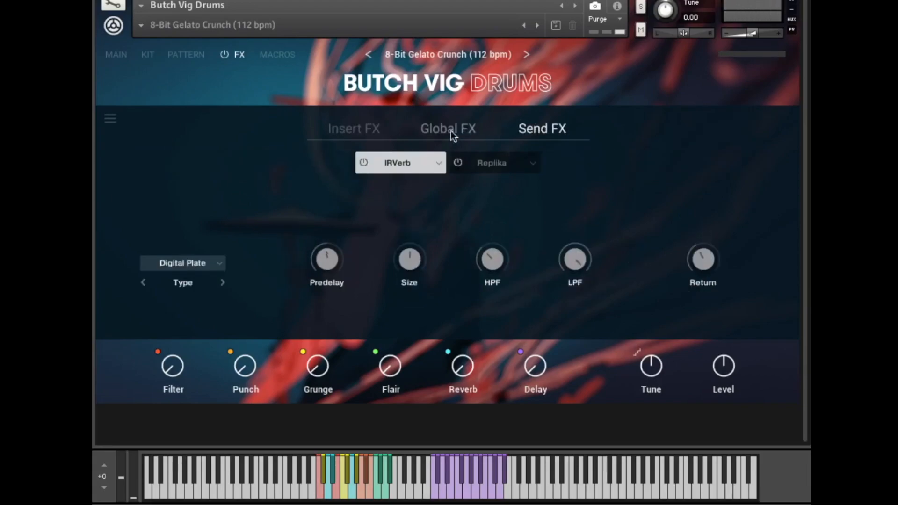
{"action": "left_click", "coordinate": [360, 133]}
{"action": "left_click", "coordinate": [431, 131]}
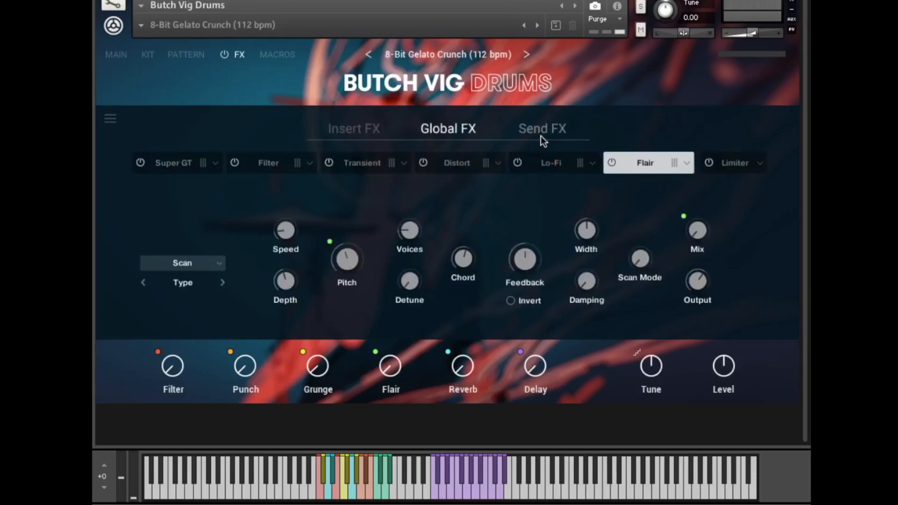
{"action": "left_click", "coordinate": [542, 136]}
{"action": "left_click", "coordinate": [384, 131]}
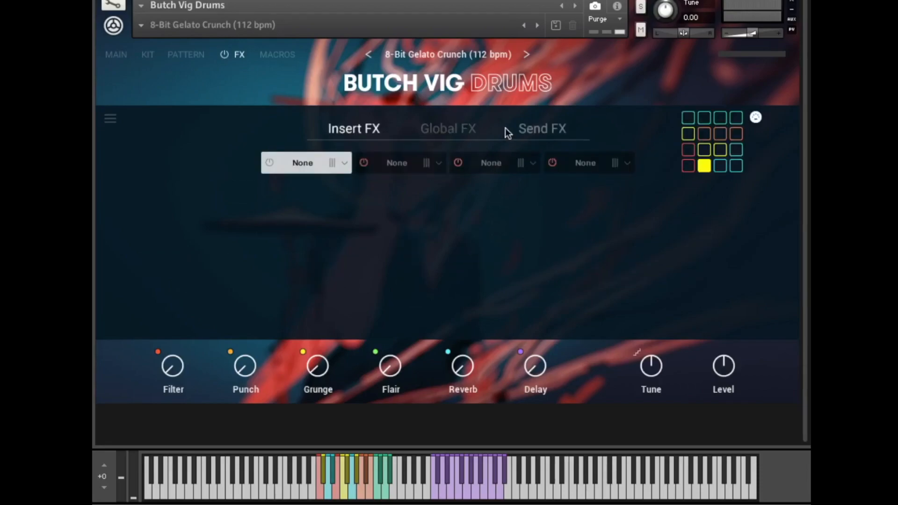
{"action": "left_click", "coordinate": [480, 129]}
{"action": "left_click", "coordinate": [548, 128]}
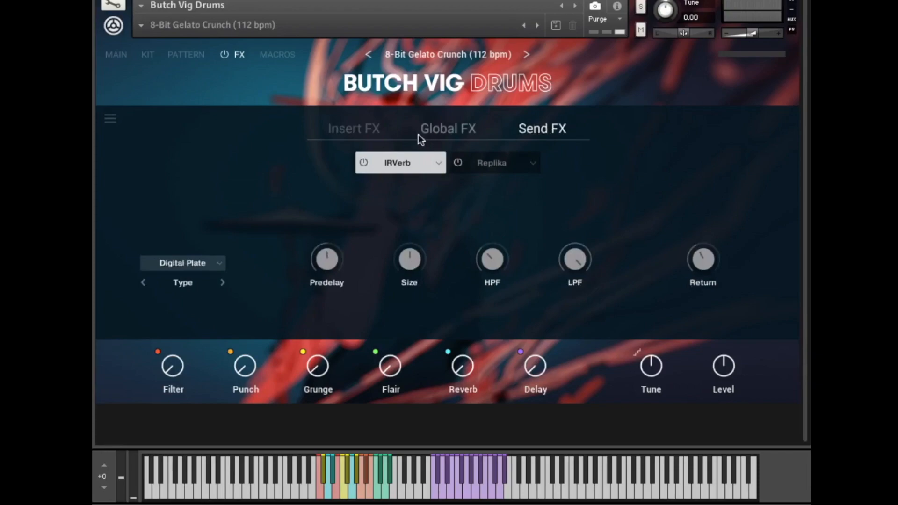
{"action": "left_click", "coordinate": [447, 131]}
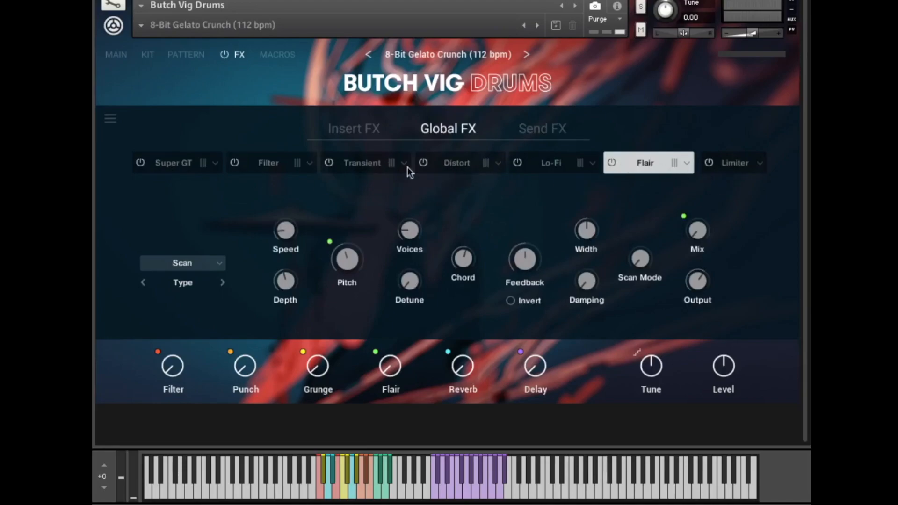
Step: Browse the effect choices for the first global slot, then set Super GT's Character to 81.8 % and raise its Saturation
{"action": "left_click", "coordinate": [217, 164]}
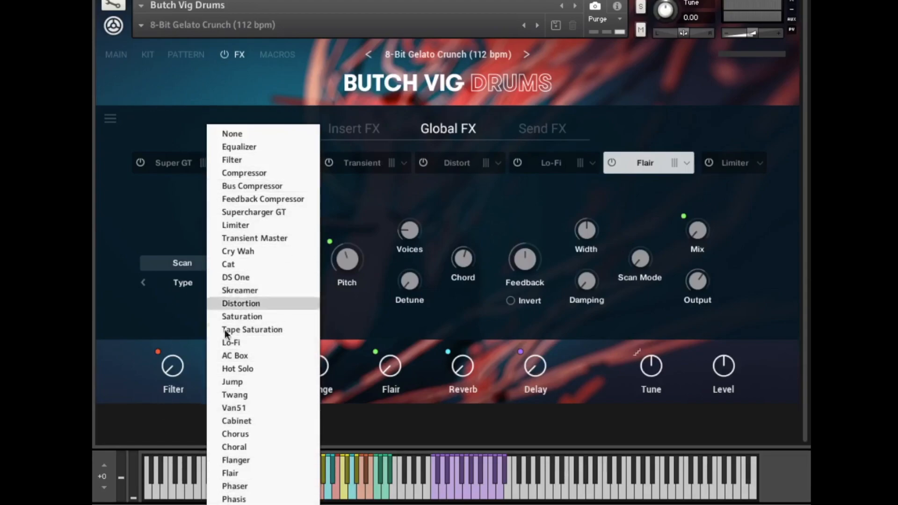
{"action": "left_click", "coordinate": [146, 177]}
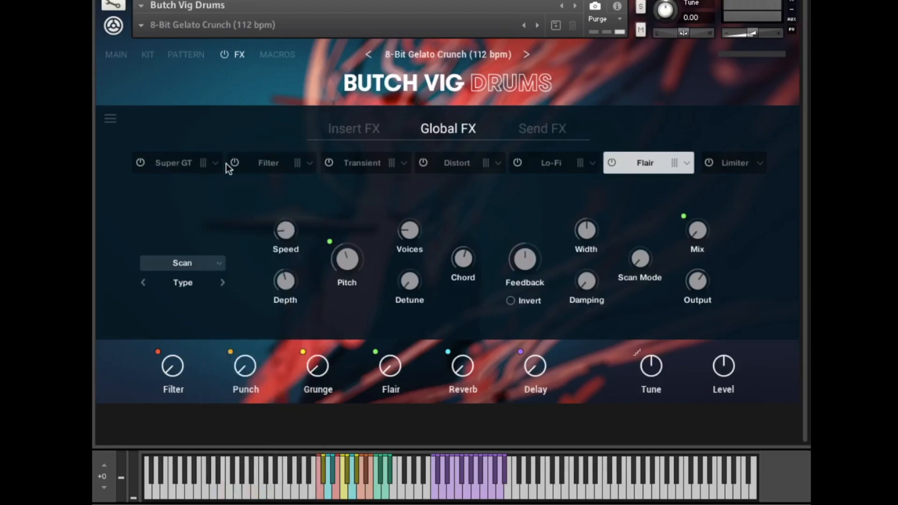
{"action": "left_click", "coordinate": [175, 164]}
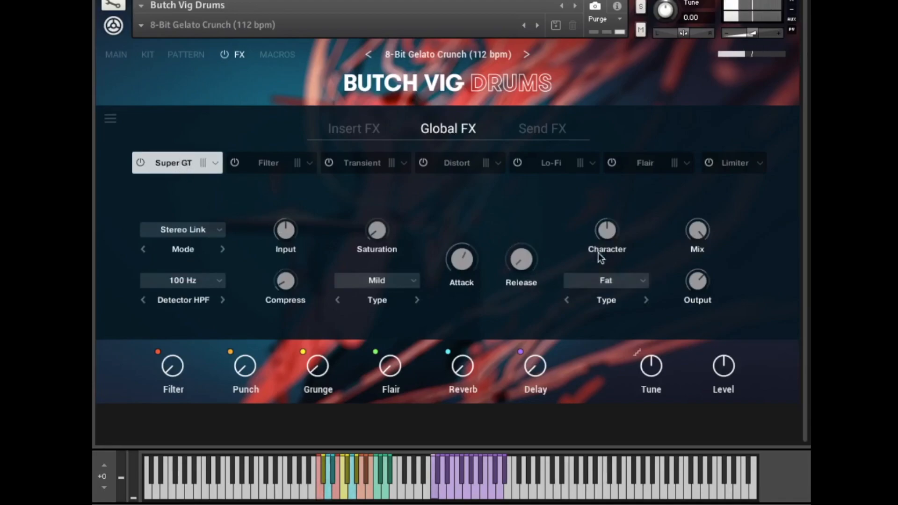
{"action": "mouse_move", "coordinate": [613, 217]}
{"action": "left_mouse_down"}
{"action": "mouse_move", "coordinate": [613, 226]}
{"action": "mouse_move", "coordinate": [614, 186]}
{"action": "mouse_move", "coordinate": [611, 200]}
{"action": "left_mouse_up"}
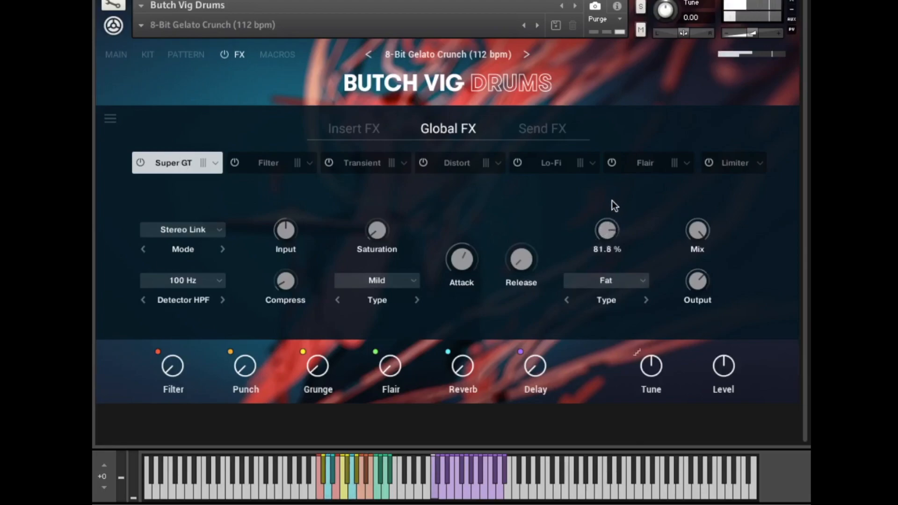
{"action": "left_click_drag", "start_coordinate": [374, 229], "coordinate": [372, 205]}
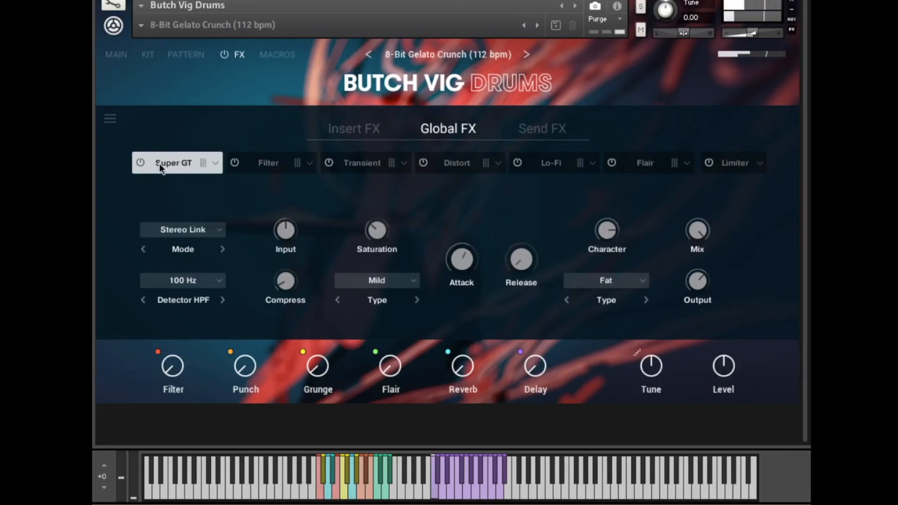
Step: Load Cry Wah into the first global effect slot, sweep its Pedal, and reset the Pedal to its default
{"action": "left_click", "coordinate": [215, 164]}
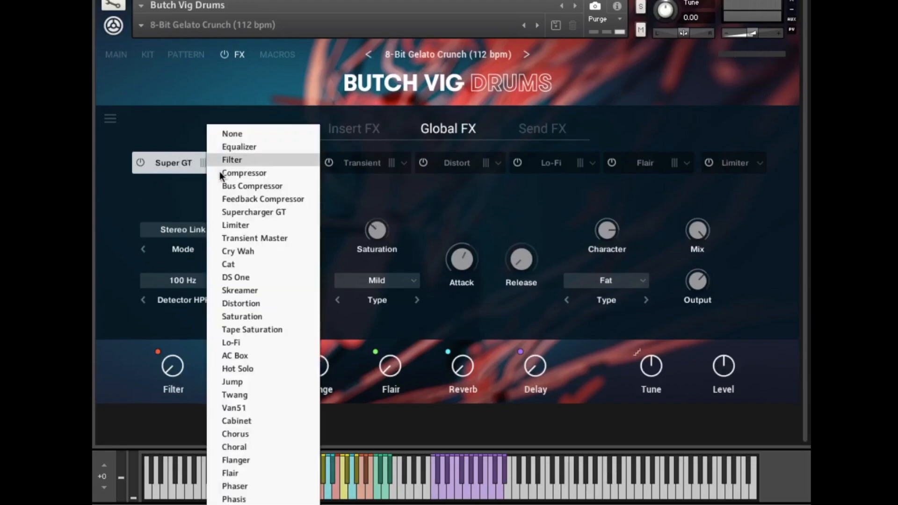
{"action": "left_click", "coordinate": [252, 255]}
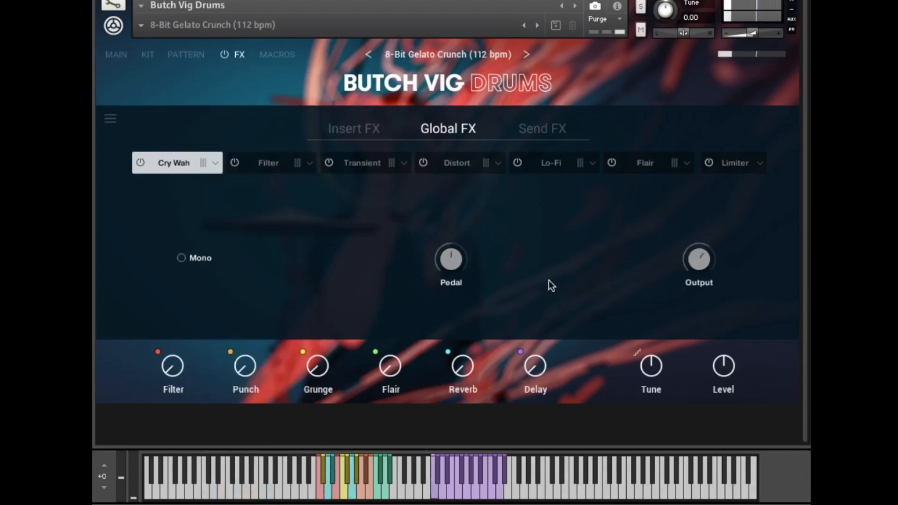
{"action": "mouse_move", "coordinate": [445, 269]}
{"action": "left_mouse_down"}
{"action": "mouse_move", "coordinate": [444, 247]}
{"action": "mouse_move", "coordinate": [430, 357]}
{"action": "mouse_move", "coordinate": [443, 176]}
{"action": "mouse_move", "coordinate": [449, 255]}
{"action": "mouse_move", "coordinate": [439, 291]}
{"action": "mouse_move", "coordinate": [430, 212]}
{"action": "mouse_move", "coordinate": [442, 277]}
{"action": "left_mouse_up"}
{"action": "left_click_drag", "start_coordinate": [431, 232], "coordinate": [435, 294]}
{"action": "left_click", "coordinate": [434, 260], "text": "super"}
Step: Load Cry Wah into the first insert slot of the selected yellow pad, lower its Pedal, and audition the neighbouring red pad
{"action": "left_click", "coordinate": [373, 136]}
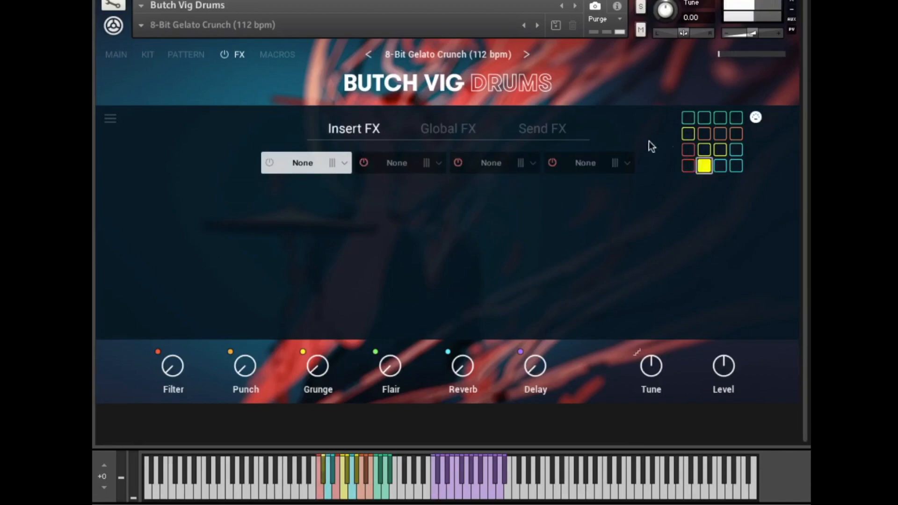
{"action": "left_click", "coordinate": [704, 167]}
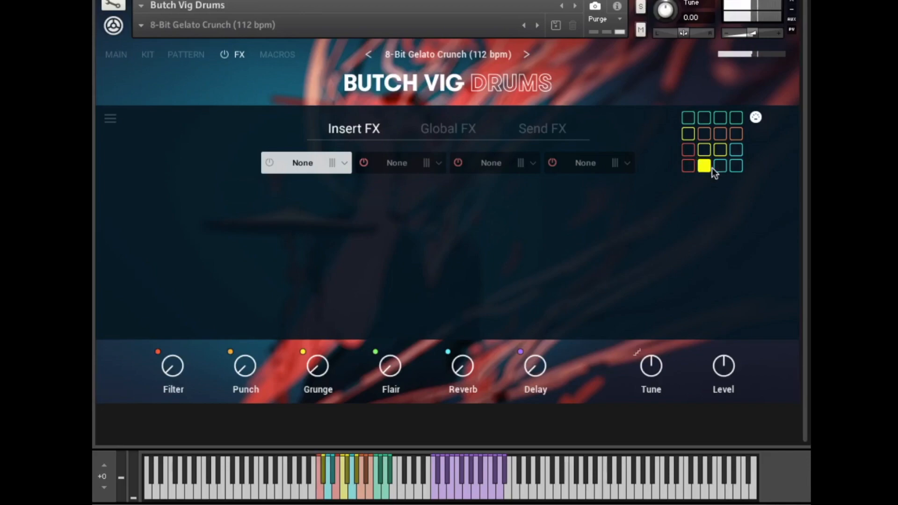
{"action": "left_click", "coordinate": [333, 164]}
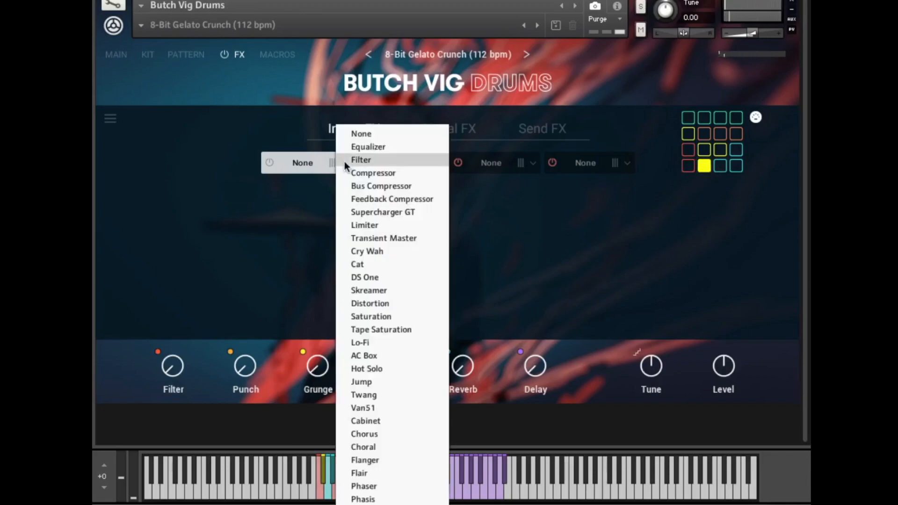
{"action": "left_click", "coordinate": [391, 251]}
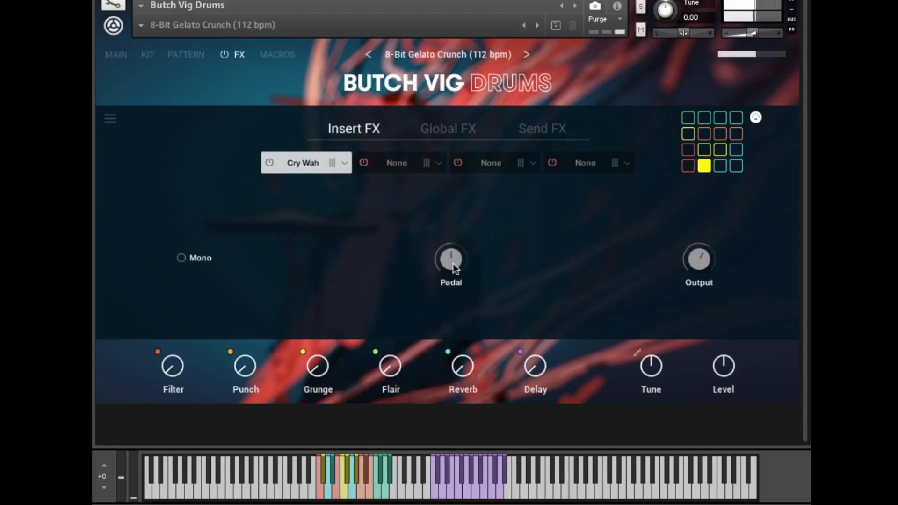
{"action": "left_click_drag", "start_coordinate": [452, 264], "coordinate": [448, 290]}
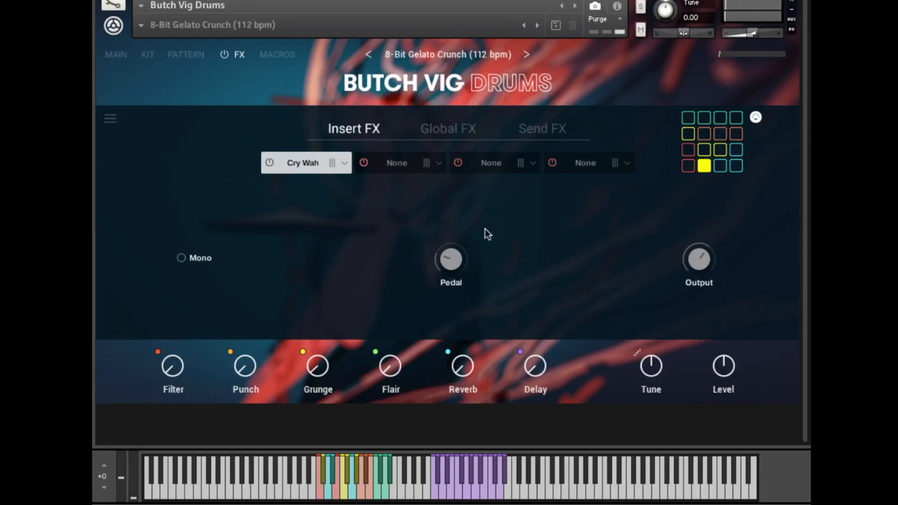
{"action": "left_click", "coordinate": [688, 168]}
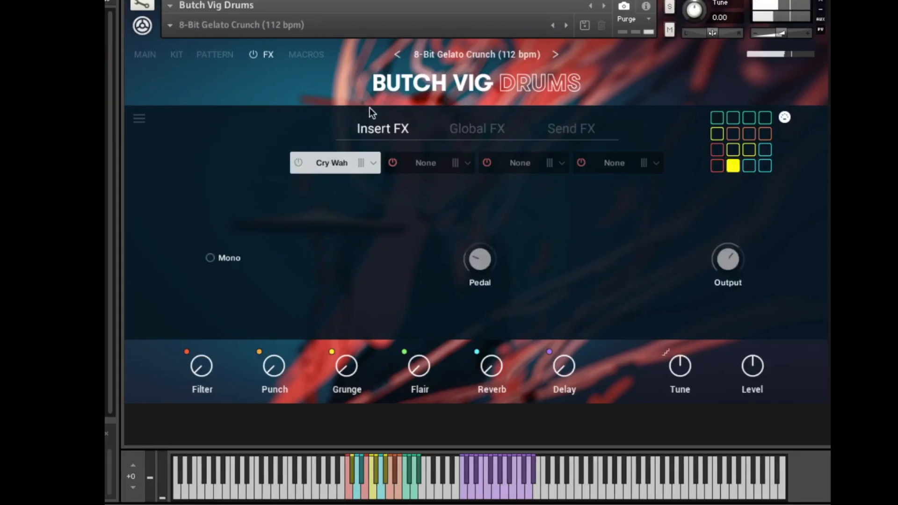
Step: Open the Send FX section, sweep the Reverb macro up and back to minimum, and set the Delay macro to 52.2 %
{"action": "left_click", "coordinate": [581, 130]}
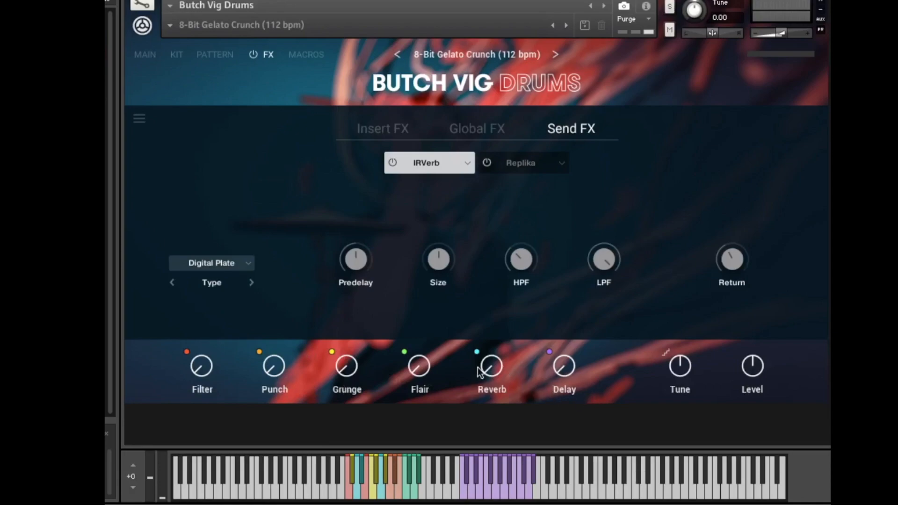
{"action": "mouse_move", "coordinate": [493, 373]}
{"action": "left_mouse_down"}
{"action": "mouse_move", "coordinate": [488, 297]}
{"action": "mouse_move", "coordinate": [495, 401]}
{"action": "mouse_move", "coordinate": [498, 370]}
{"action": "left_mouse_up"}
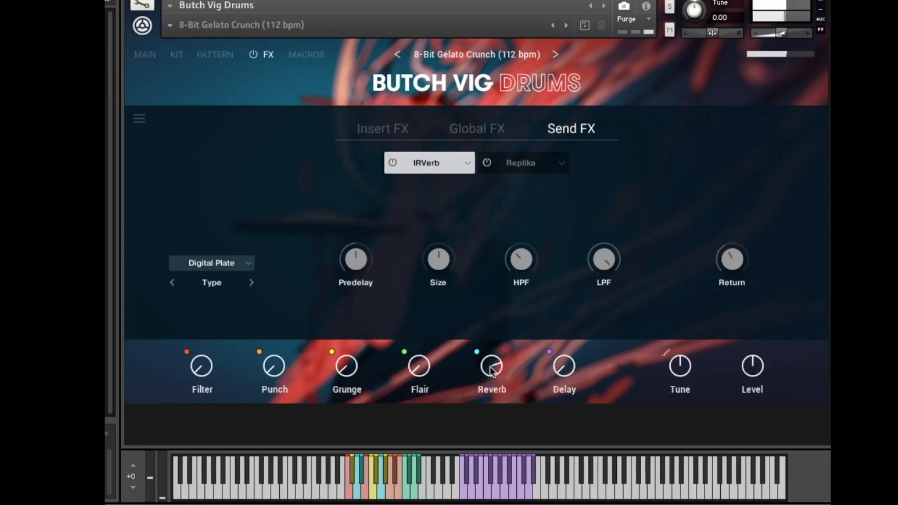
{"action": "left_click_drag", "start_coordinate": [490, 368], "coordinate": [509, 500]}
{"action": "left_click_drag", "start_coordinate": [561, 352], "coordinate": [539, 219]}
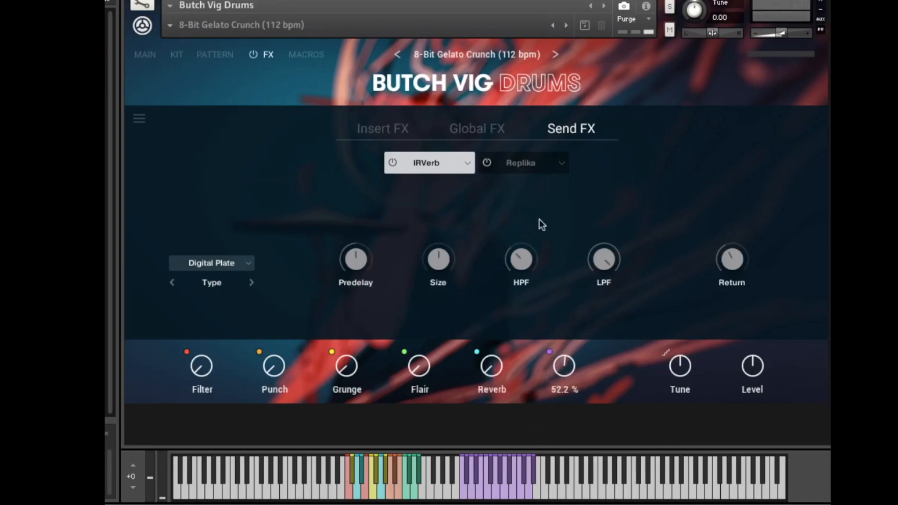
Step: Adjust the Replika send's Return and Saturation, set its Low Cut to 31.0 Hz, and return the Delay macro to minimum
{"action": "left_click", "coordinate": [521, 162]}
{"action": "left_click_drag", "start_coordinate": [722, 256], "coordinate": [728, 234]}
{"action": "left_click_drag", "start_coordinate": [659, 278], "coordinate": [669, 201]}
{"action": "left_click_drag", "start_coordinate": [728, 267], "coordinate": [724, 278]}
{"action": "left_click_drag", "start_coordinate": [474, 280], "coordinate": [474, 213]}
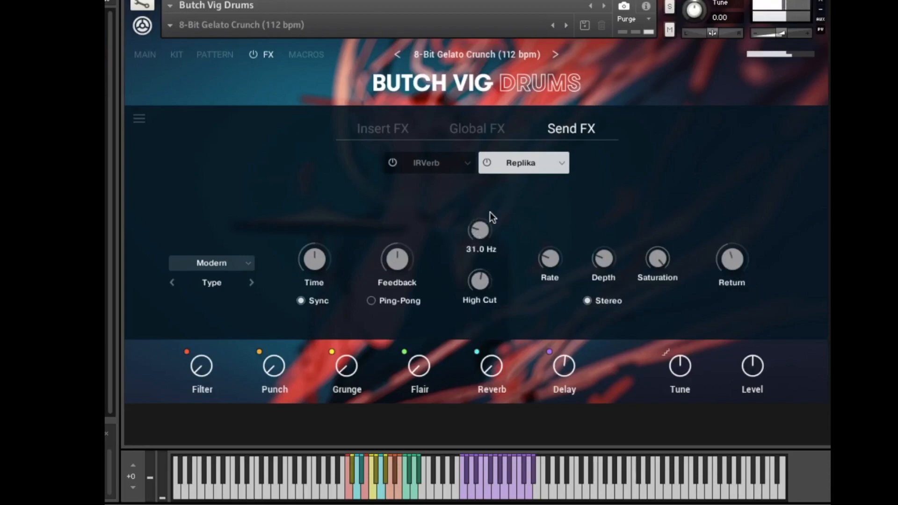
{"action": "left_click_drag", "start_coordinate": [571, 365], "coordinate": [623, 477]}
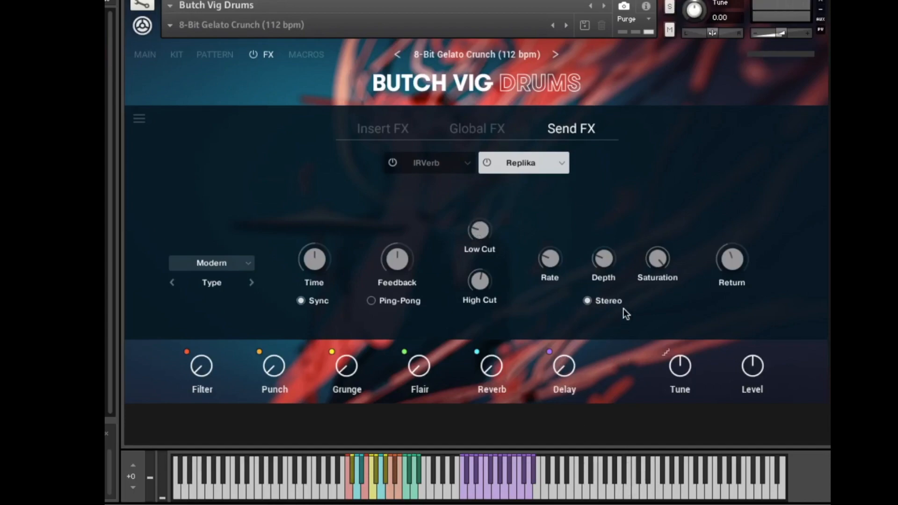
Step: Examine the Filter macro's parameter assignments on the Macros page while sweeping the Filter macro up and back to 0 %
{"action": "left_click", "coordinate": [319, 55]}
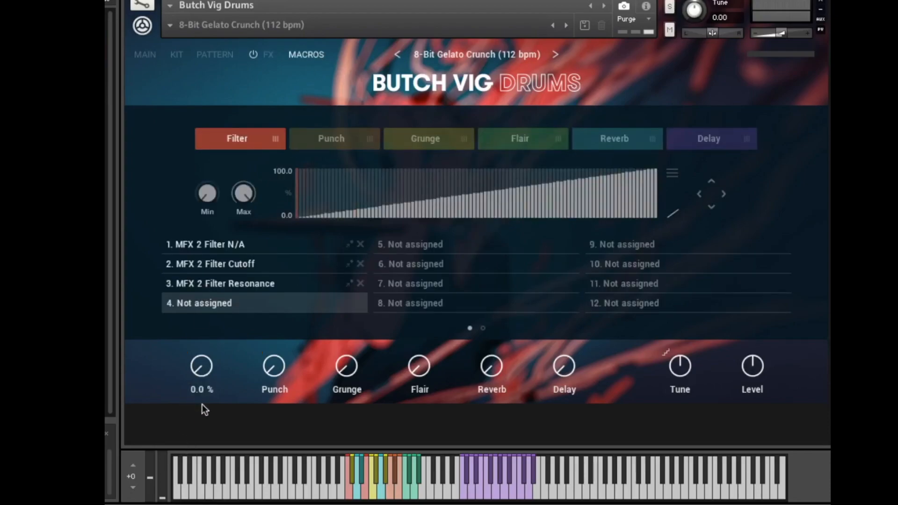
{"action": "mouse_move", "coordinate": [205, 370]}
{"action": "left_mouse_down"}
{"action": "mouse_move", "coordinate": [195, 296]}
{"action": "mouse_move", "coordinate": [209, 408]}
{"action": "left_mouse_up"}
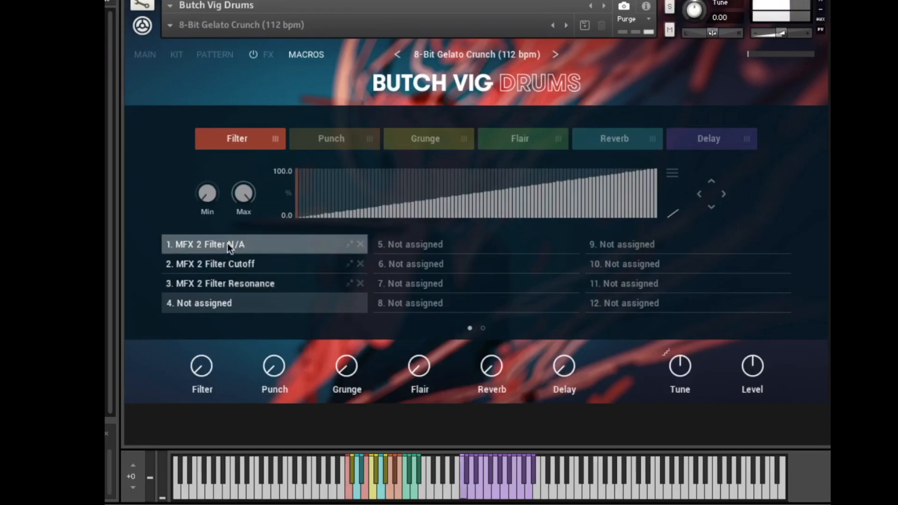
{"action": "left_click_drag", "start_coordinate": [198, 368], "coordinate": [212, 394]}
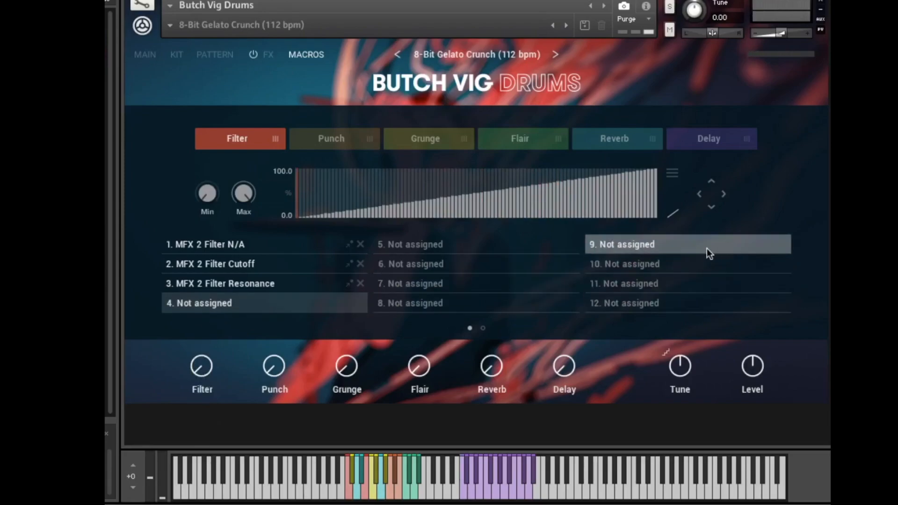
{"action": "left_click_drag", "start_coordinate": [206, 349], "coordinate": [217, 395]}
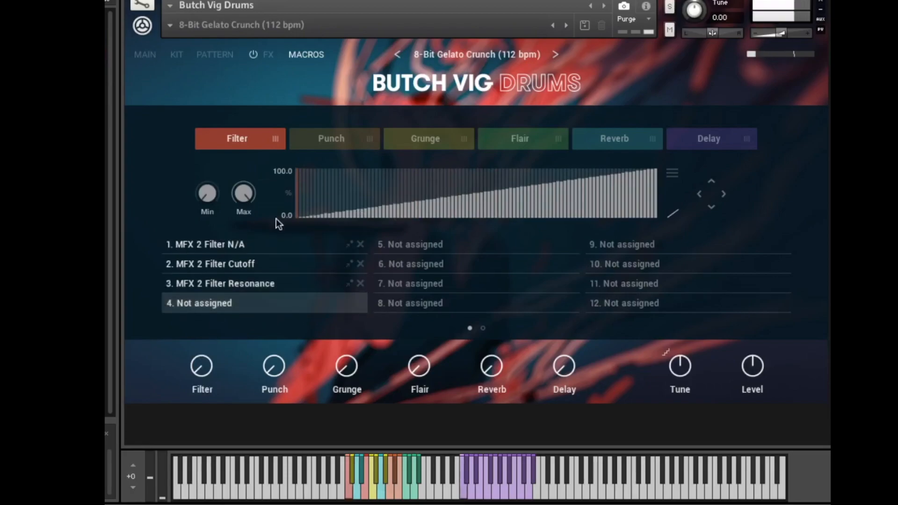
Step: Redraw the response curve of the MFX 2 Filter Cutoff assignment, audition it with the Filter macro, and initialize the curve
{"action": "left_click", "coordinate": [247, 265]}
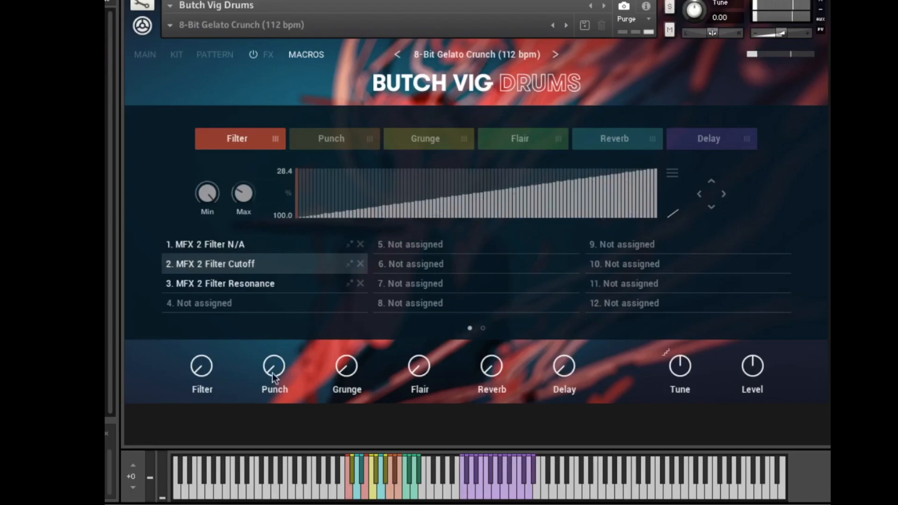
{"action": "mouse_move", "coordinate": [204, 366]}
{"action": "left_mouse_down"}
{"action": "mouse_move", "coordinate": [209, 276]}
{"action": "mouse_move", "coordinate": [210, 354]}
{"action": "mouse_move", "coordinate": [201, 359]}
{"action": "mouse_move", "coordinate": [199, 348]}
{"action": "mouse_move", "coordinate": [214, 279]}
{"action": "mouse_move", "coordinate": [217, 380]}
{"action": "left_mouse_up"}
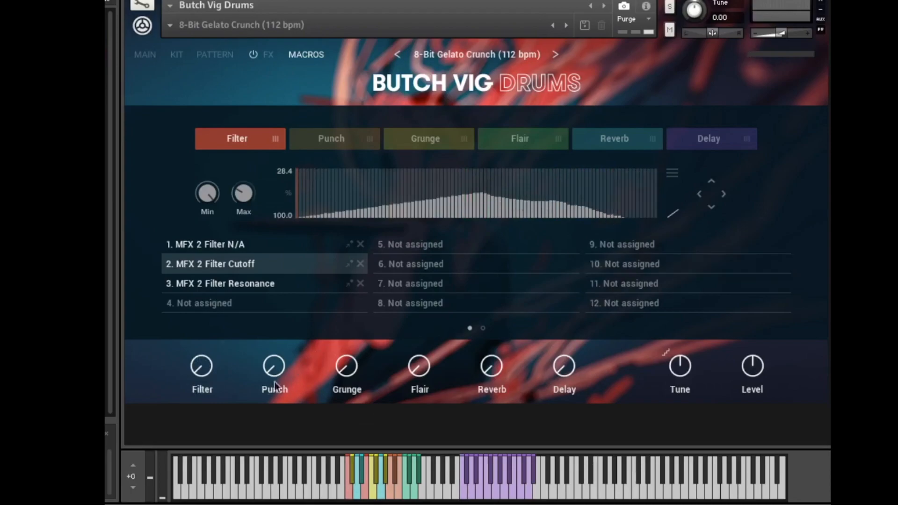
{"action": "mouse_move", "coordinate": [212, 371]}
{"action": "left_mouse_down"}
{"action": "mouse_move", "coordinate": [214, 274]}
{"action": "mouse_move", "coordinate": [217, 382]}
{"action": "left_mouse_up"}
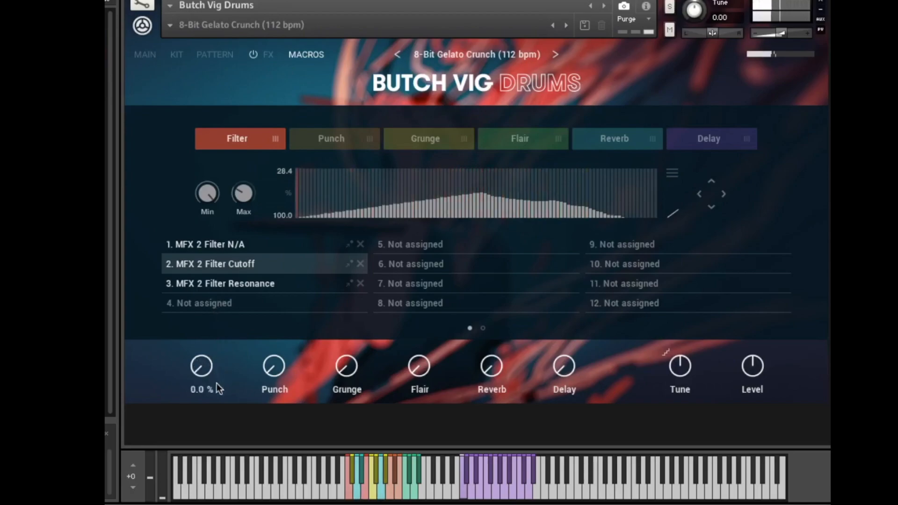
{"action": "mouse_move", "coordinate": [476, 203]}
{"action": "left_mouse_down"}
{"action": "mouse_move", "coordinate": [643, 104]}
{"action": "mouse_move", "coordinate": [748, 62]}
{"action": "left_mouse_up"}
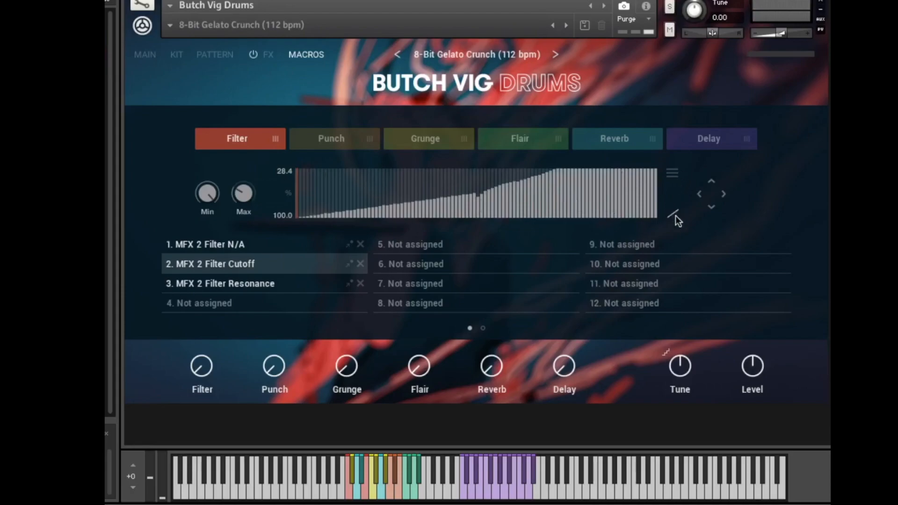
{"action": "left_click", "coordinate": [673, 172]}
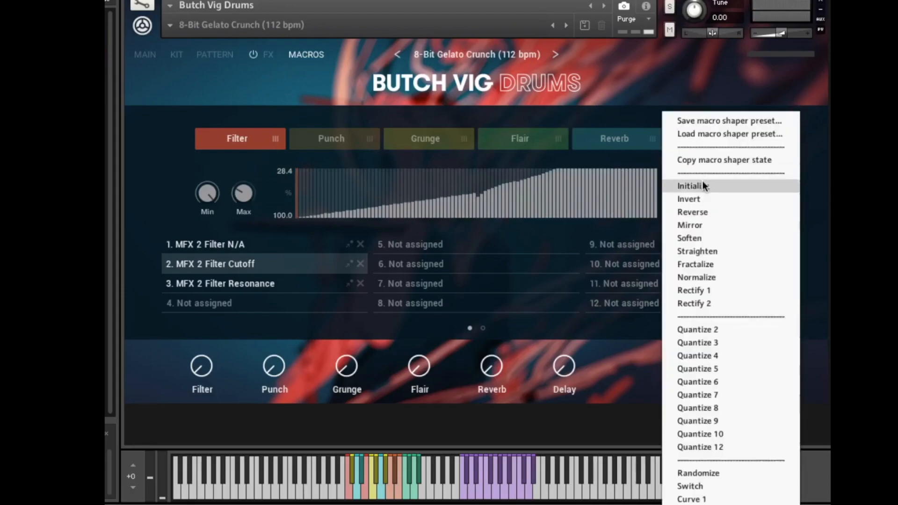
{"action": "left_click", "coordinate": [726, 187]}
Step: Quantize the Filter Cutoff curve into steps, audition it with the Filter macro, and initialize the curve again
{"action": "left_click", "coordinate": [673, 173]}
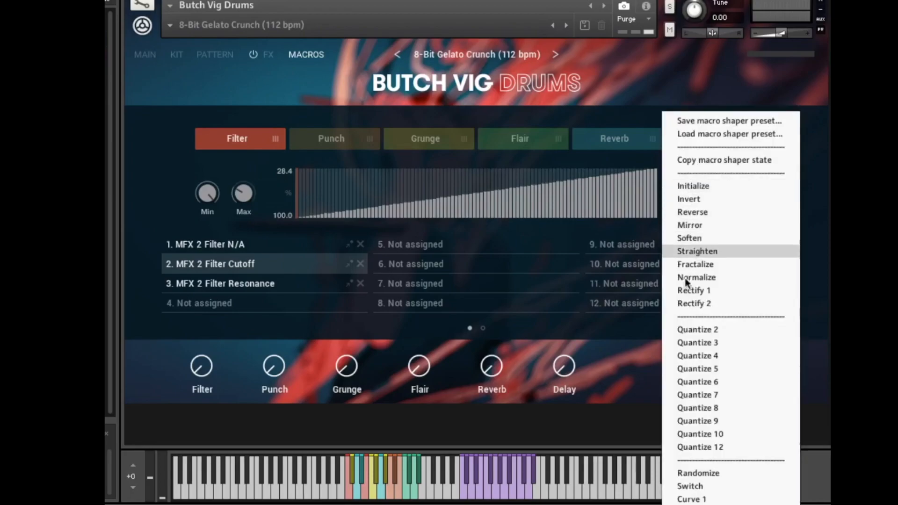
{"action": "left_click", "coordinate": [714, 341]}
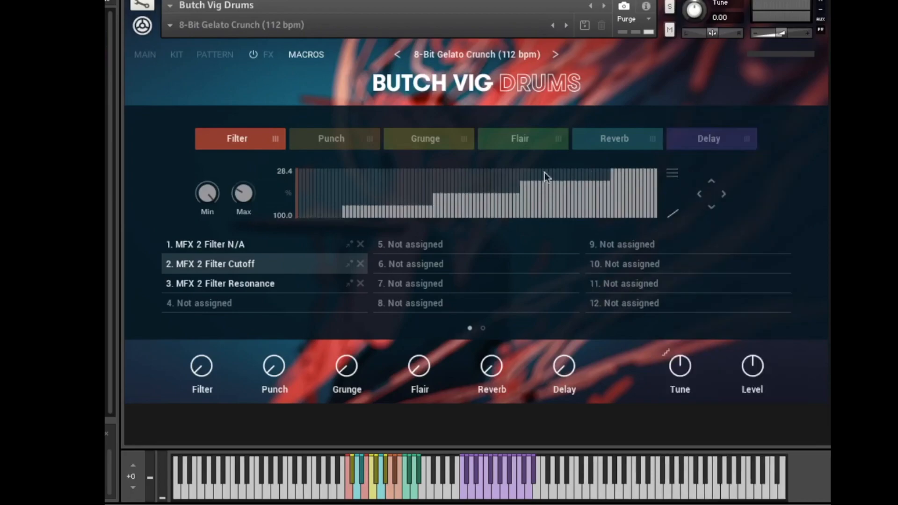
{"action": "mouse_move", "coordinate": [202, 369]}
{"action": "left_mouse_down"}
{"action": "mouse_move", "coordinate": [203, 276]}
{"action": "mouse_move", "coordinate": [205, 374]}
{"action": "left_mouse_up"}
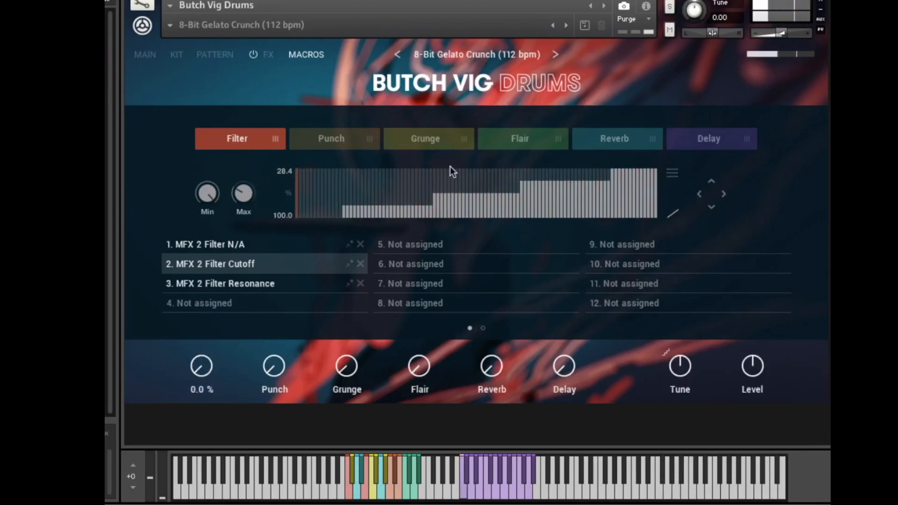
{"action": "left_click", "coordinate": [672, 173]}
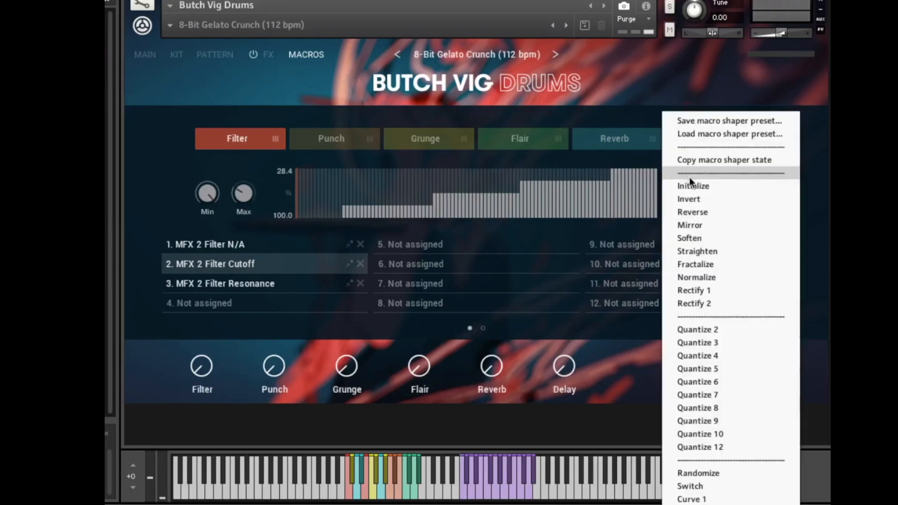
{"action": "left_click", "coordinate": [692, 182]}
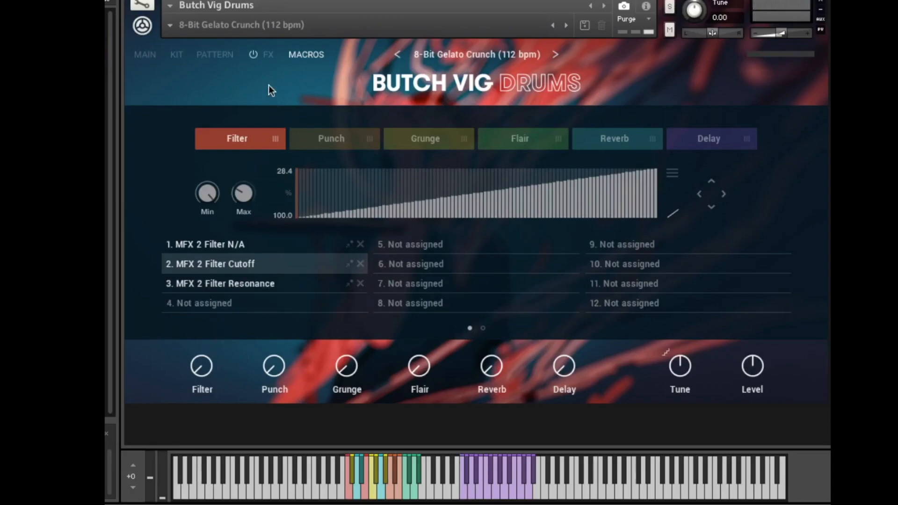
Step: Assign the Pedal of the global Cry Wah effect to the Filter macro and sweep the macro to audition it
{"action": "left_click", "coordinate": [268, 54]}
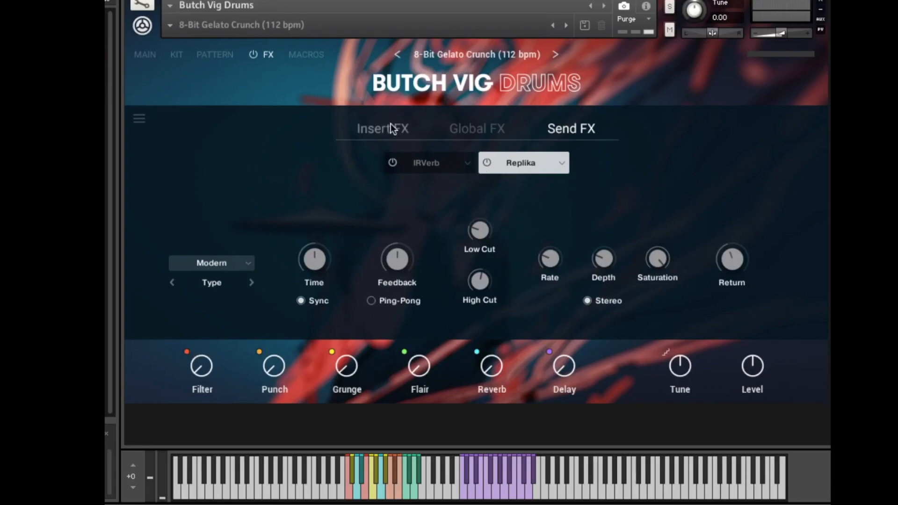
{"action": "left_click", "coordinate": [480, 133]}
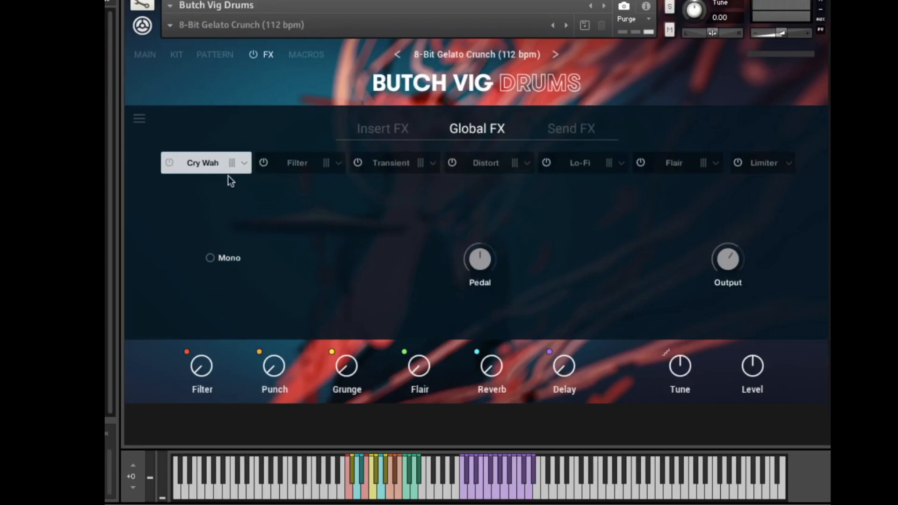
{"action": "left_click_drag", "start_coordinate": [484, 257], "coordinate": [485, 289]}
{"action": "right_click", "coordinate": [478, 259]}
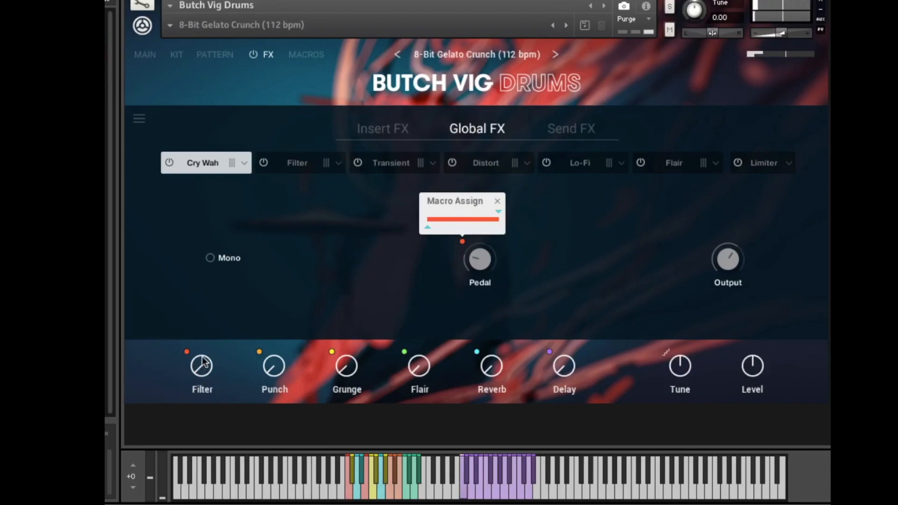
{"action": "left_click_drag", "start_coordinate": [202, 368], "coordinate": [220, 424]}
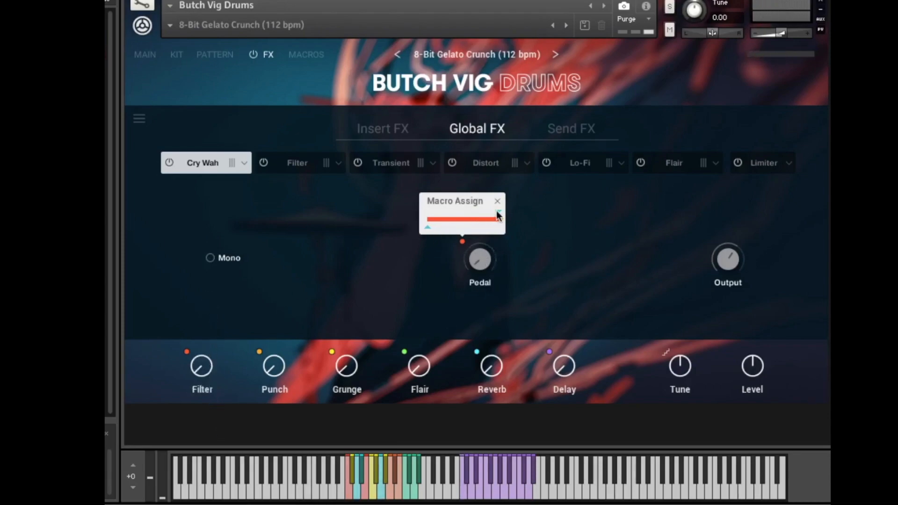
Step: Lower the upper limit of the Pedal's macro assignment to about half its range and sweep the Filter macro
{"action": "left_click_drag", "start_coordinate": [498, 211], "coordinate": [457, 218]}
{"action": "left_click_drag", "start_coordinate": [200, 367], "coordinate": [229, 259]}
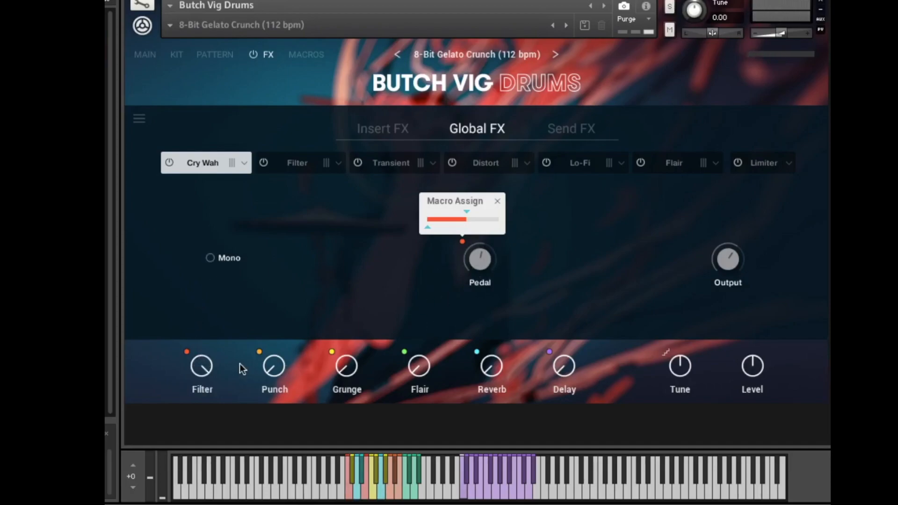
{"action": "left_click_drag", "start_coordinate": [196, 372], "coordinate": [500, 268]}
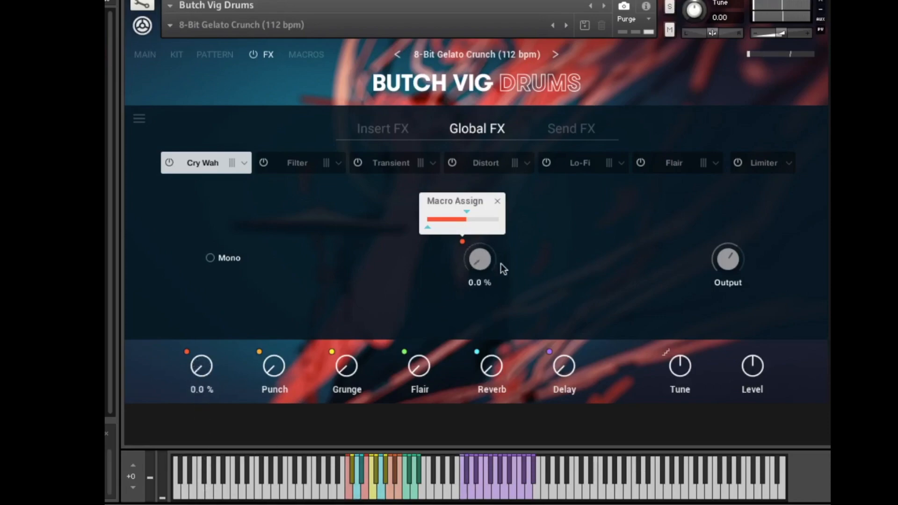
Step: Invert the Pedal's macro assignment with a range from 89.5 % down to 0 %, and audition the Filter macro
{"action": "left_click", "coordinate": [466, 210]}
{"action": "left_click_drag", "start_coordinate": [454, 210], "coordinate": [523, 226]}
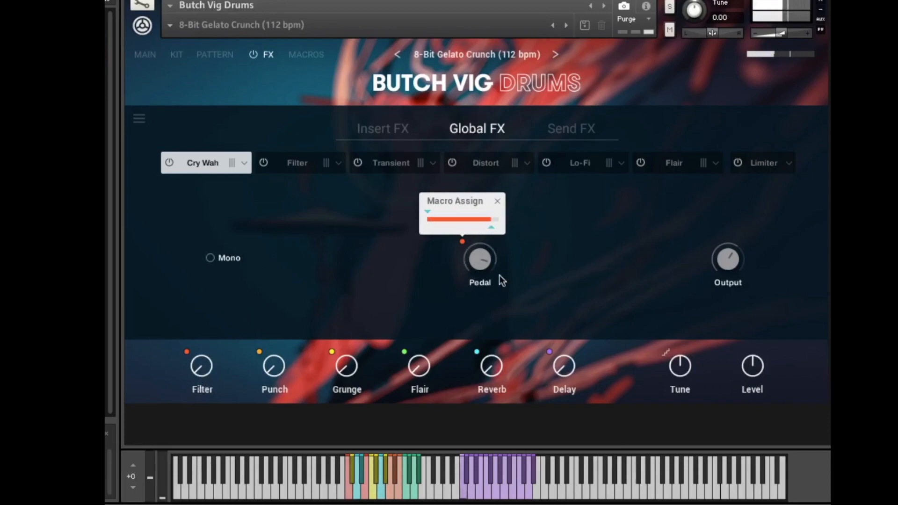
{"action": "mouse_move", "coordinate": [198, 363]}
{"action": "left_mouse_down"}
{"action": "mouse_move", "coordinate": [191, 268]}
{"action": "mouse_move", "coordinate": [200, 372]}
{"action": "left_mouse_up"}
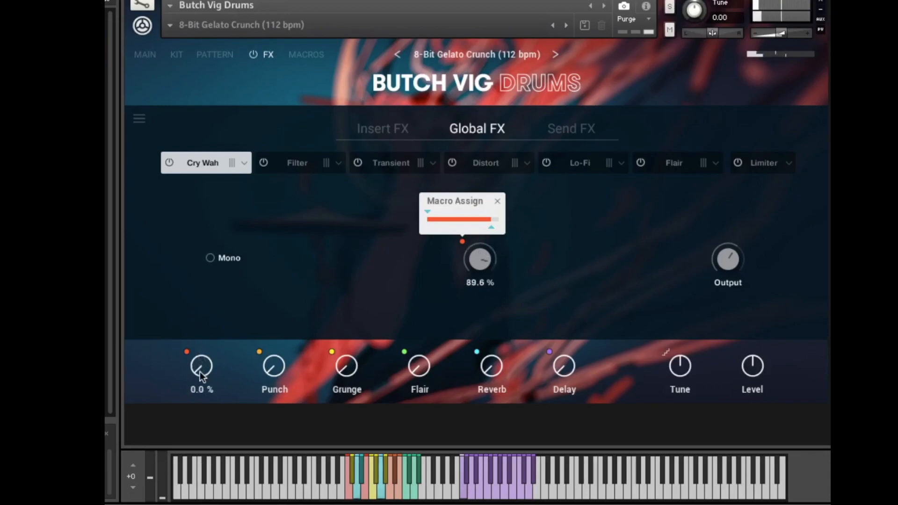
Step: Redraw the response curve of the MFX 1 Cry Wah Pedal assignment on the Macros page, raising its upper portion
{"action": "left_click", "coordinate": [303, 56]}
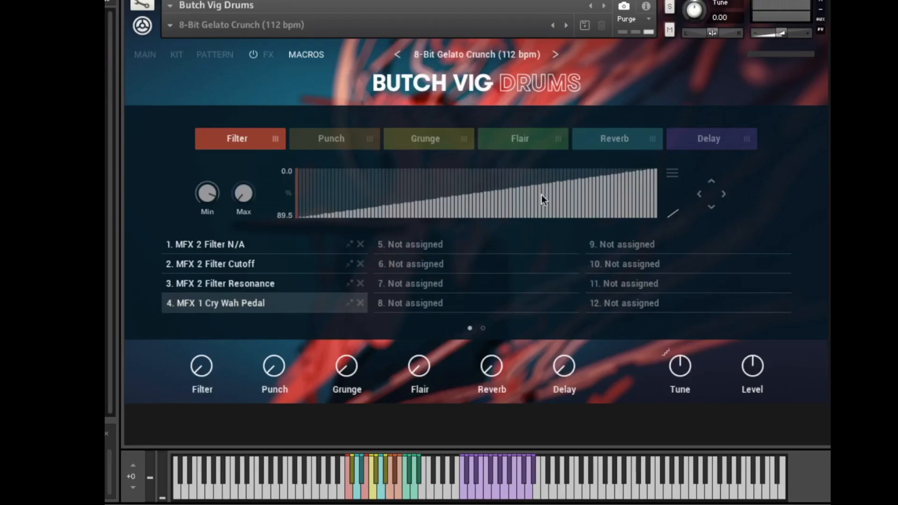
{"action": "left_click_drag", "start_coordinate": [634, 191], "coordinate": [542, 176]}
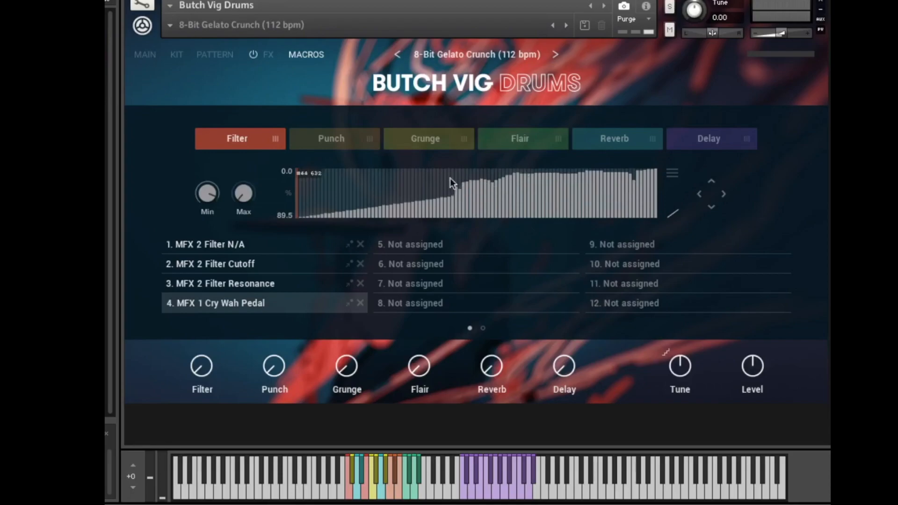
{"action": "left_click_drag", "start_coordinate": [449, 178], "coordinate": [327, 196]}
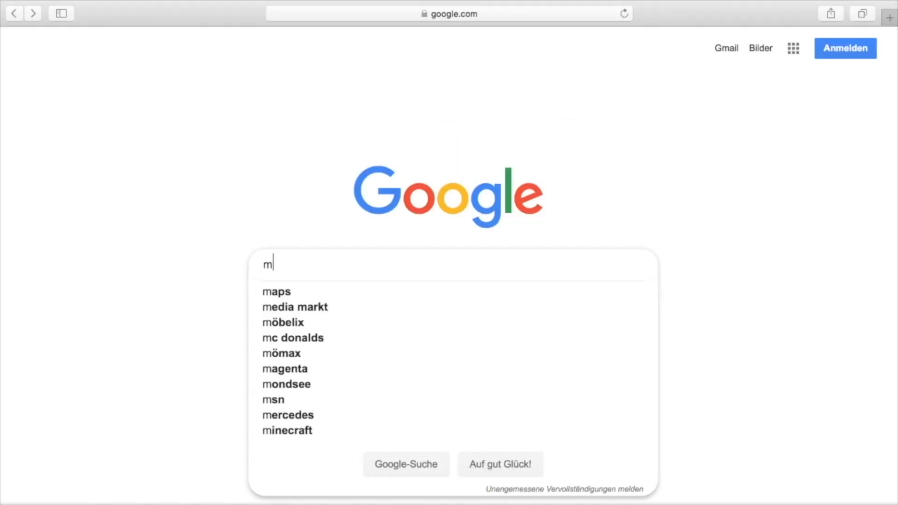
Step: Switch to the browser, look up the Mugent loop site through Google, and check its download progress
{"action": "type", "text": "u"}
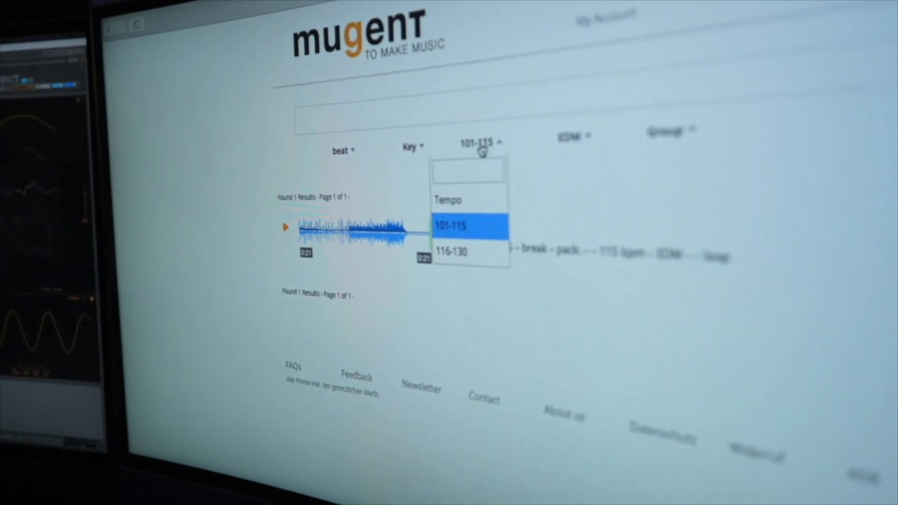
{"action": "left_click", "coordinate": [455, 199]}
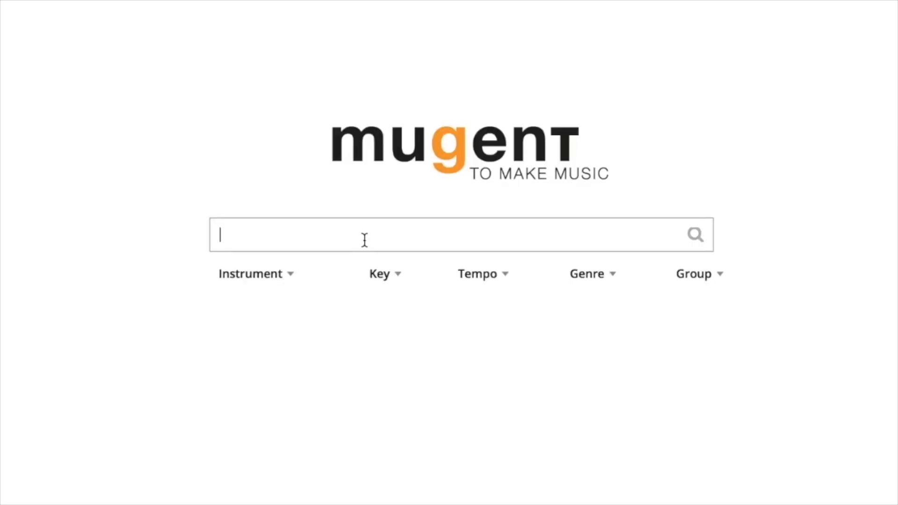
{"action": "key", "text": "Return"}
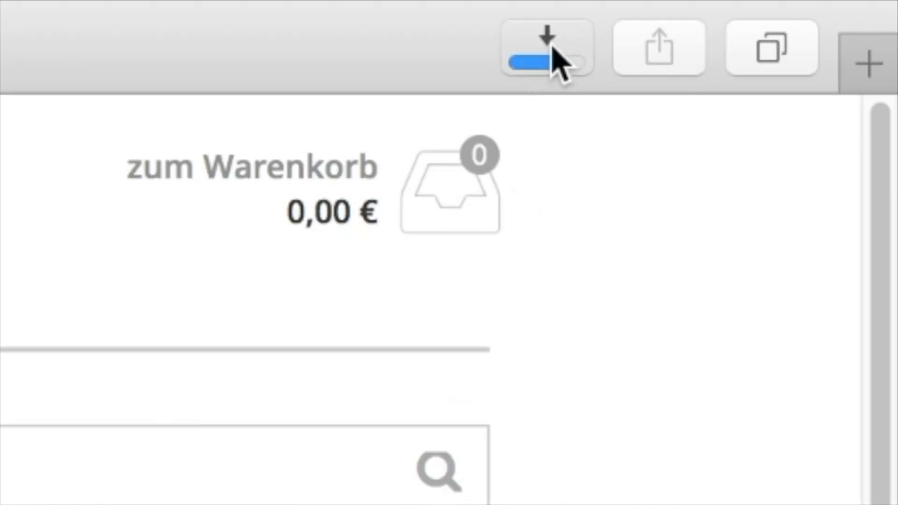
{"action": "left_click", "coordinate": [553, 47]}
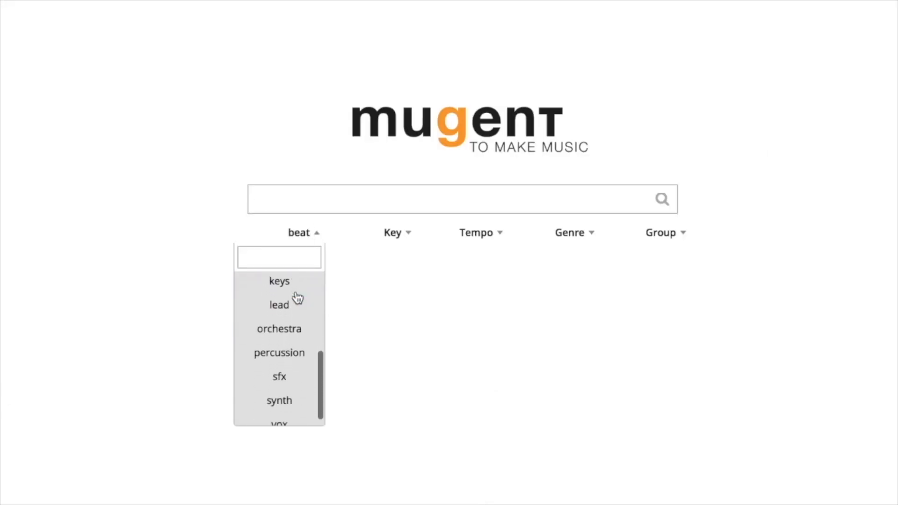
Step: Browse the Mugent loops by instrument and filter the results to beat
{"action": "left_click", "coordinate": [287, 399]}
{"action": "left_click", "coordinate": [180, 135]}
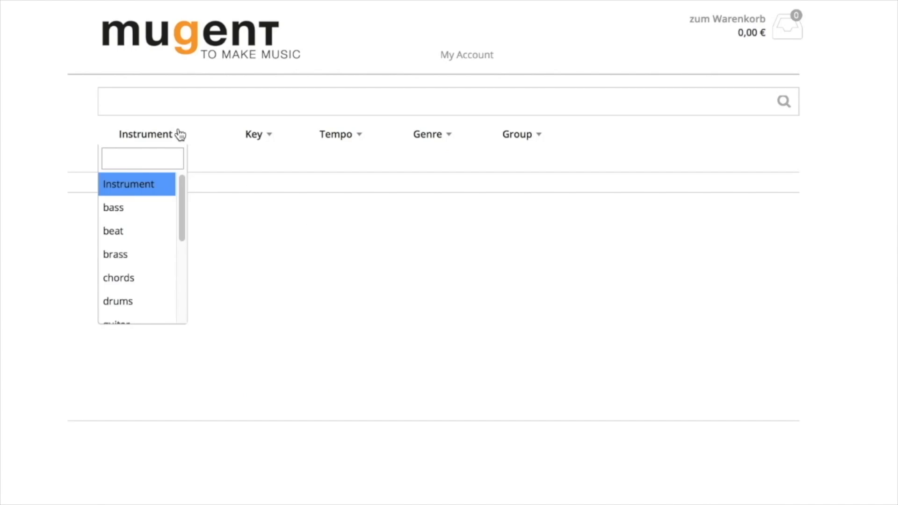
{"action": "left_click", "coordinate": [141, 235]}
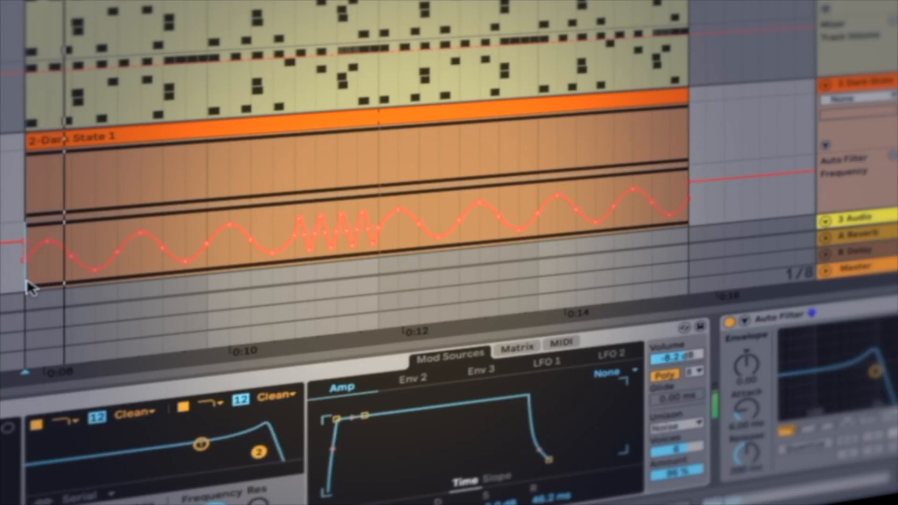
{"action": "left_click_drag", "start_coordinate": [27, 279], "coordinate": [358, 228]}
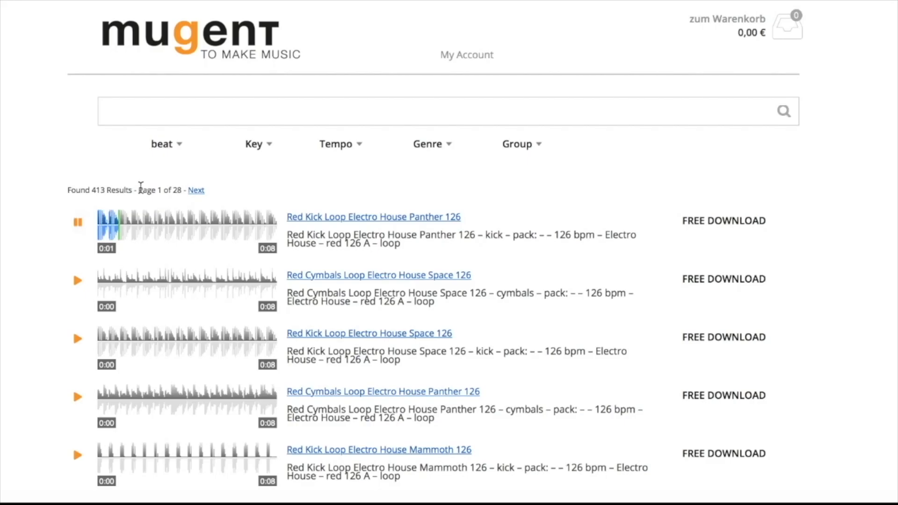
Step: Change the instrument filter to keys, preview the Page Pluck loop, and browse the instrument choices again
{"action": "left_click", "coordinate": [181, 148]}
{"action": "left_click_drag", "start_coordinate": [178, 231], "coordinate": [174, 260]}
{"action": "left_click", "coordinate": [135, 282]}
{"action": "left_click", "coordinate": [80, 398]}
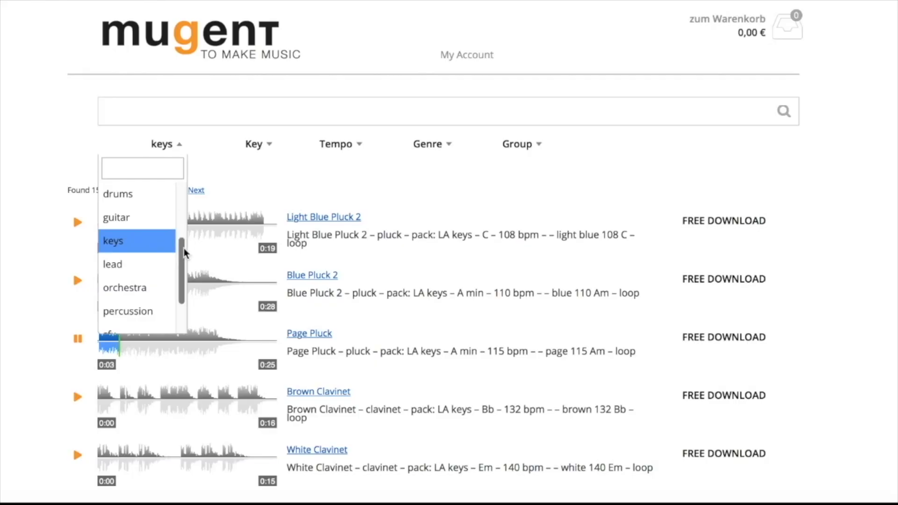
{"action": "left_click_drag", "start_coordinate": [183, 248], "coordinate": [189, 197]}
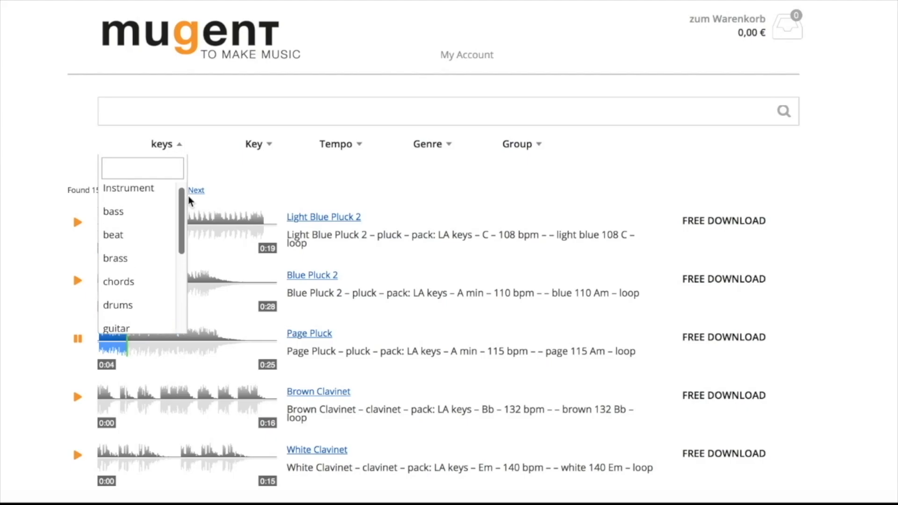